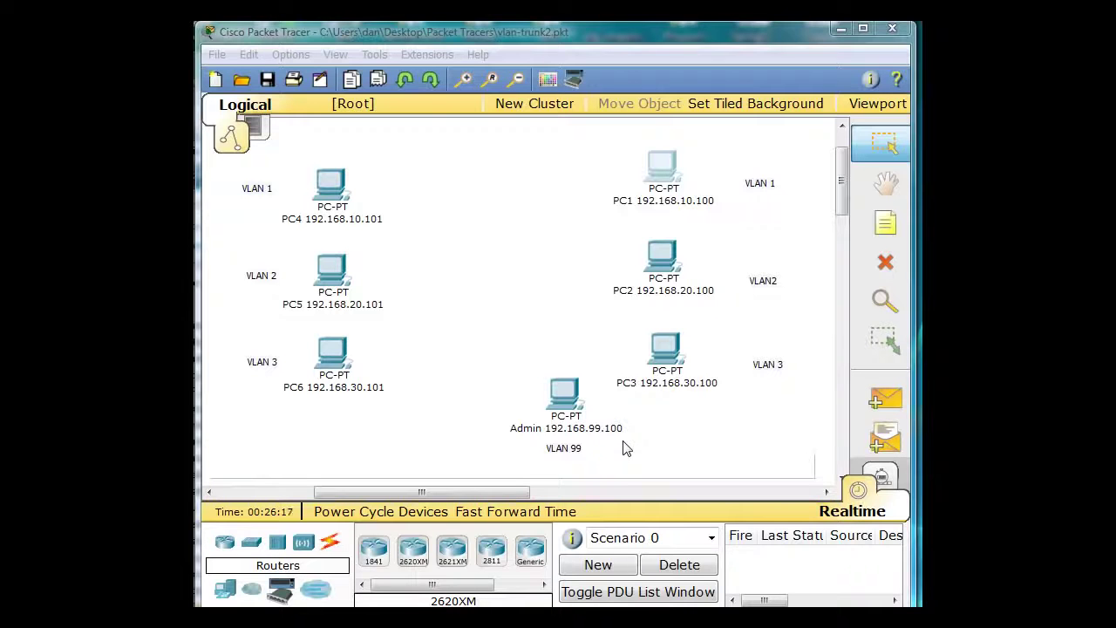
Place three 2960 switches in a triangle between the two columns of PCs, one above and two side by side below
left_click(251, 545)
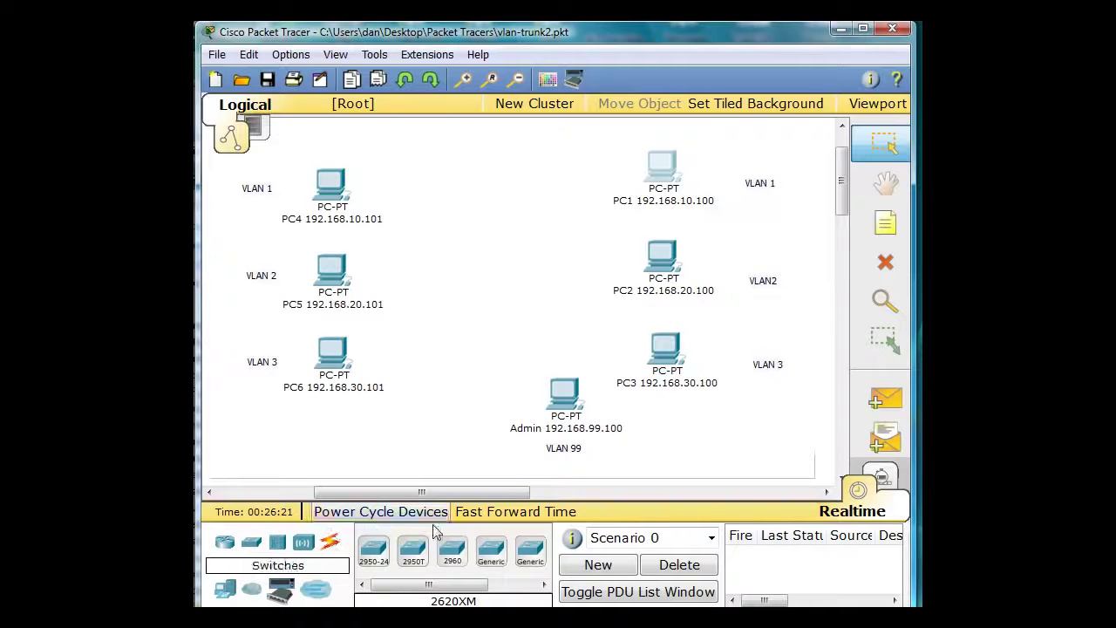
left_click_drag(451, 556, 501, 197)
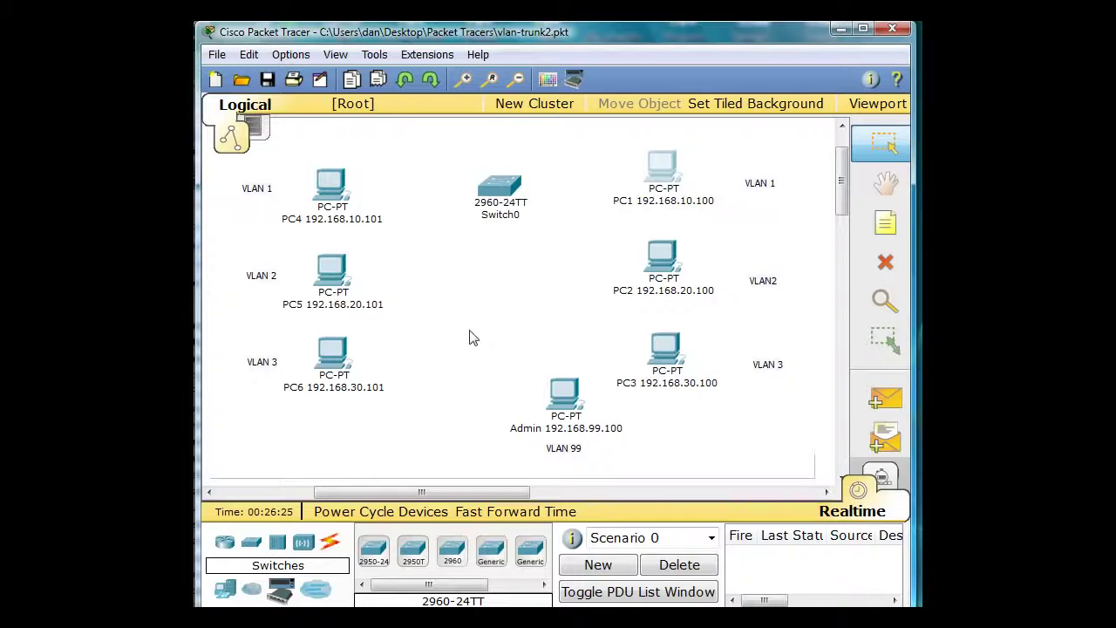
left_click_drag(452, 553, 444, 282)
left_click_drag(460, 561, 541, 339)
left_click_drag(550, 294, 549, 294)
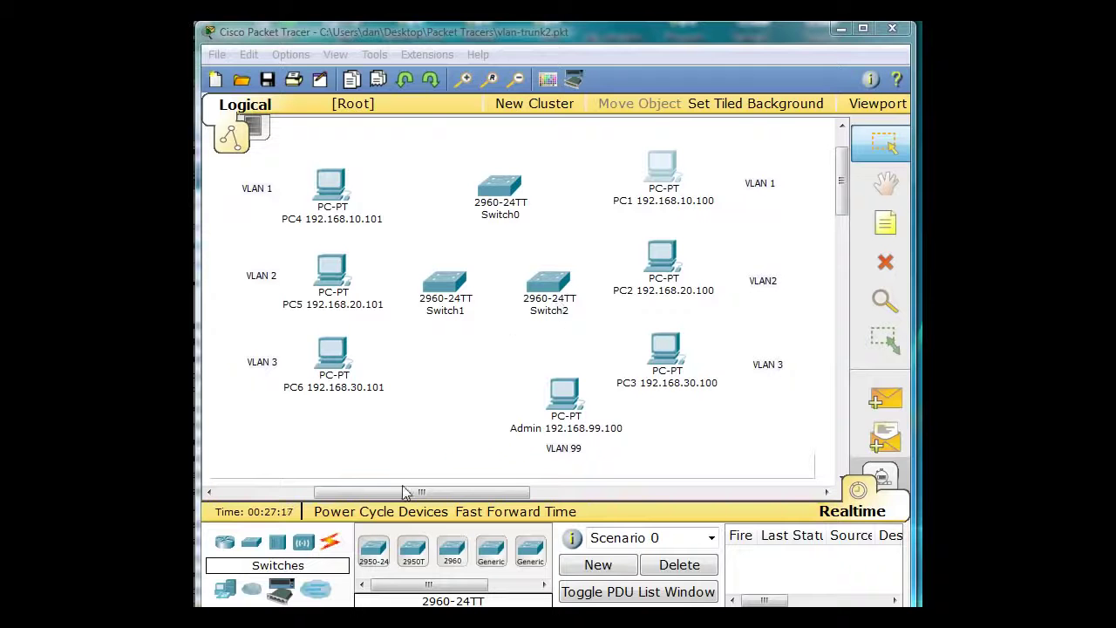
Connect Switch0 FastEthernet0/1 to Switch1 FastEthernet0/1 with a copper cross-over cable
left_click(330, 545)
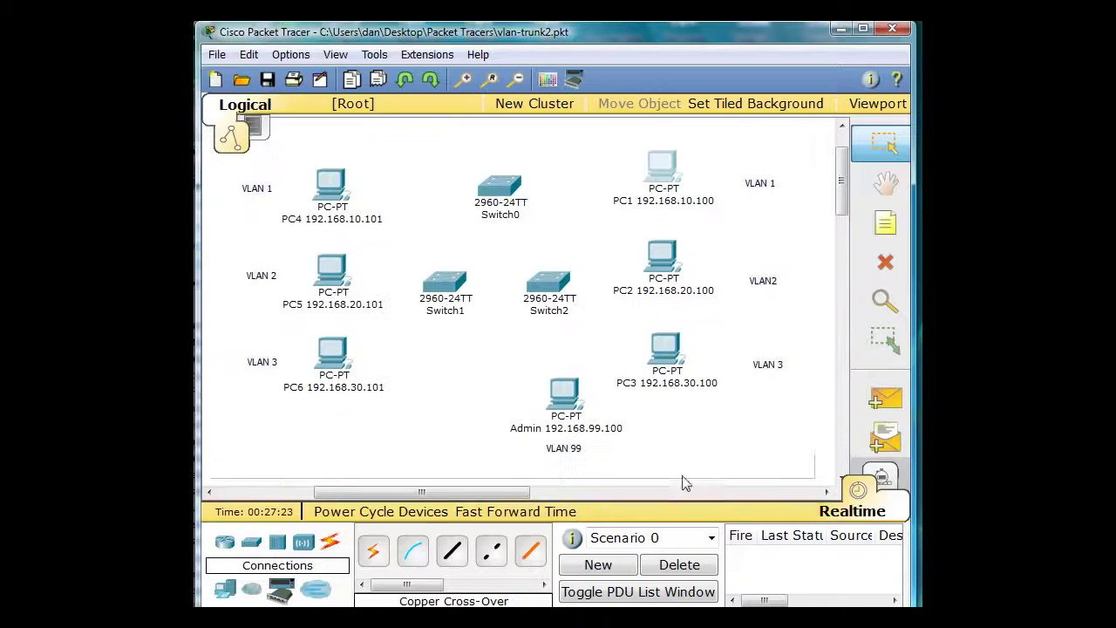
left_click(491, 551)
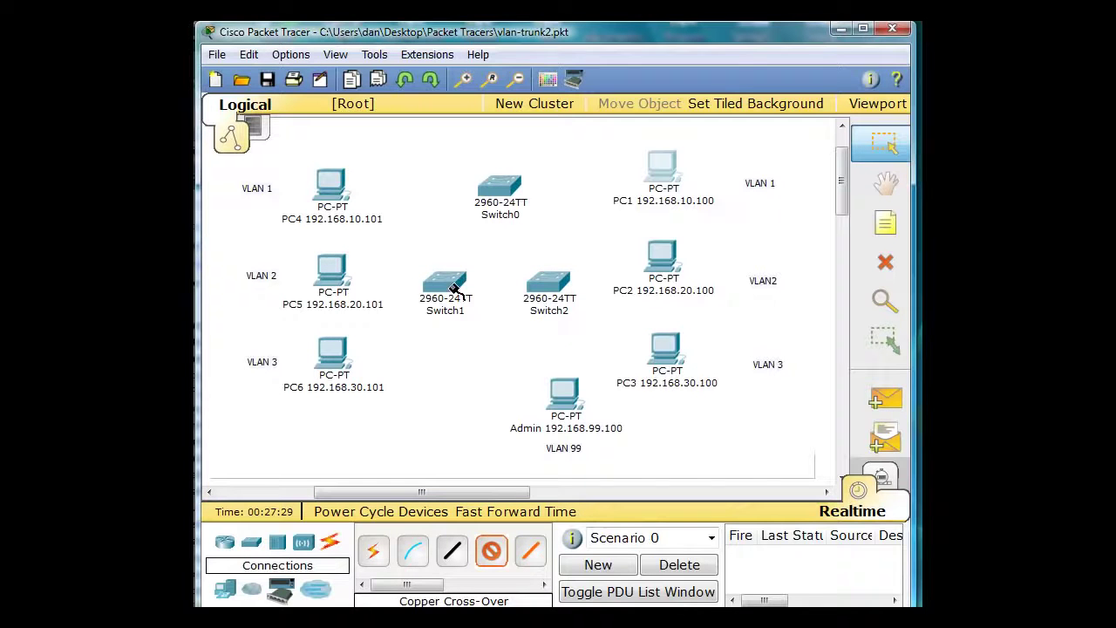
left_click(504, 187)
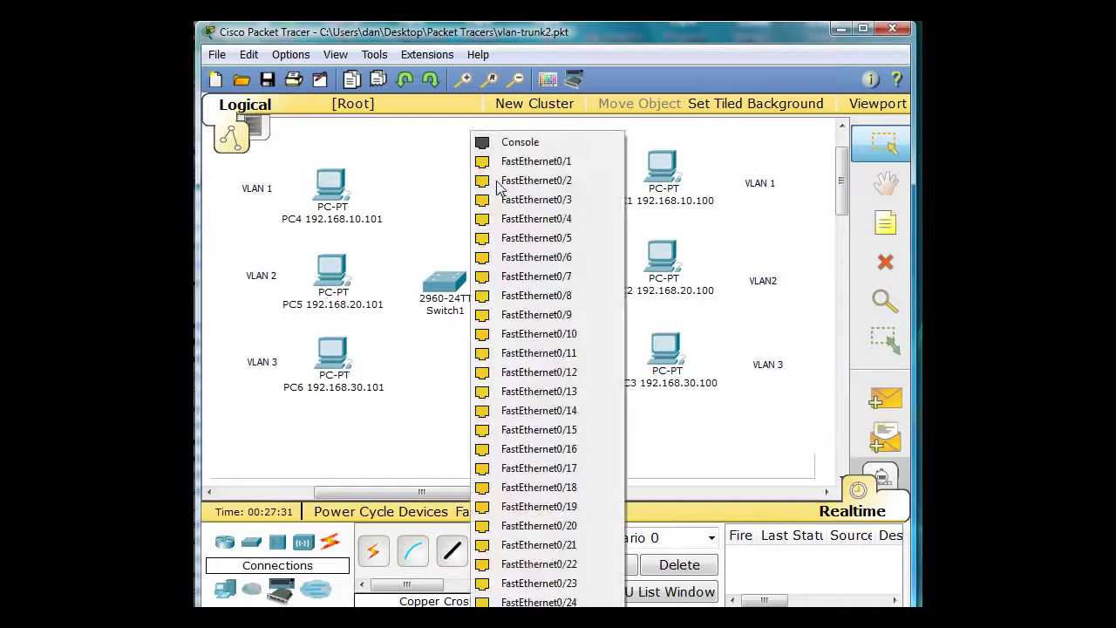
left_click(529, 165)
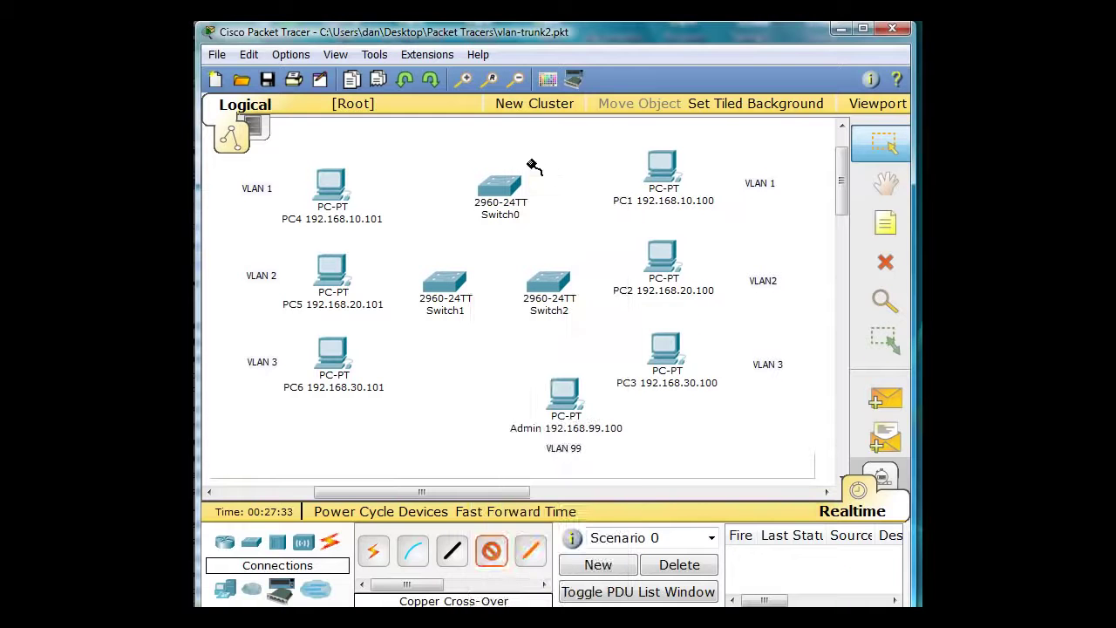
left_click(448, 284)
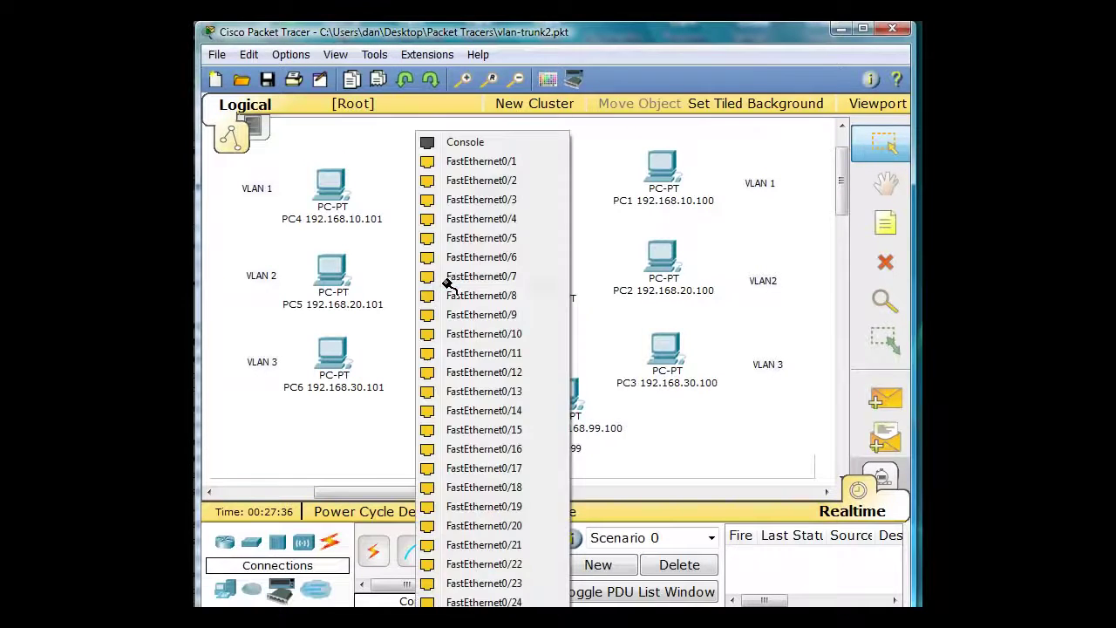
left_click(462, 163)
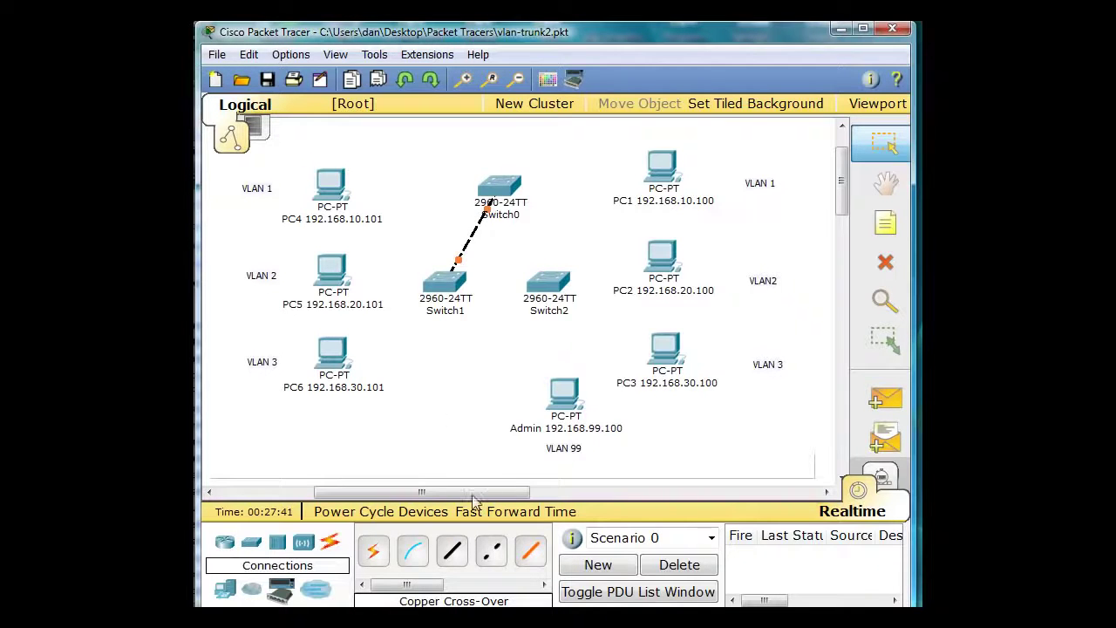
Connect Switch0 FastEthernet0/2 to Switch2 FastEthernet0/1 with a copper cross-over cable
left_click(491, 551)
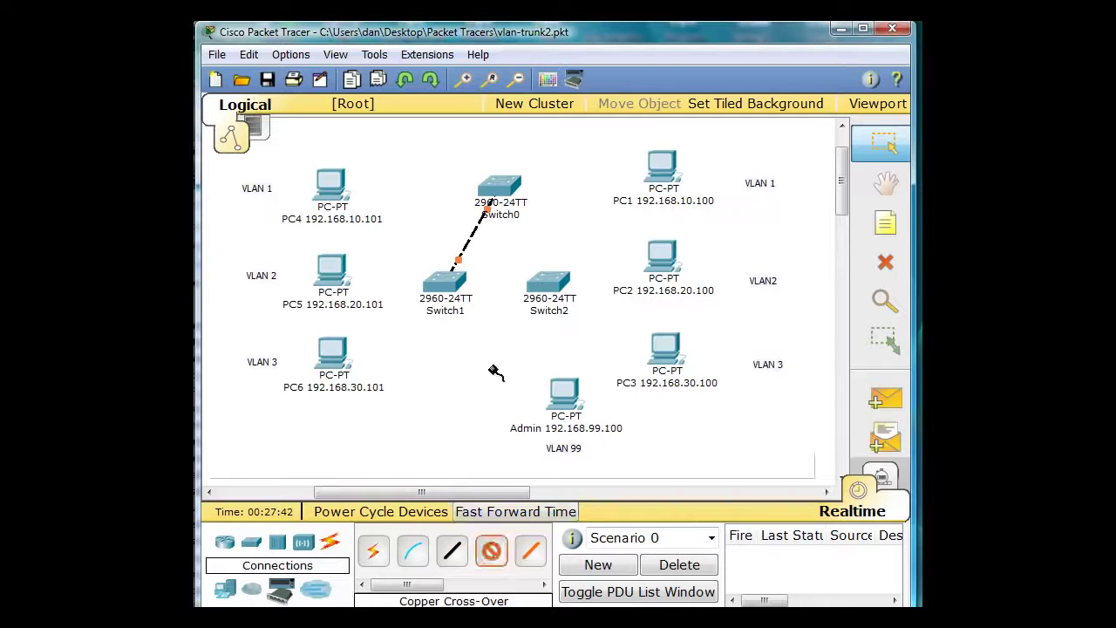
left_click(502, 186)
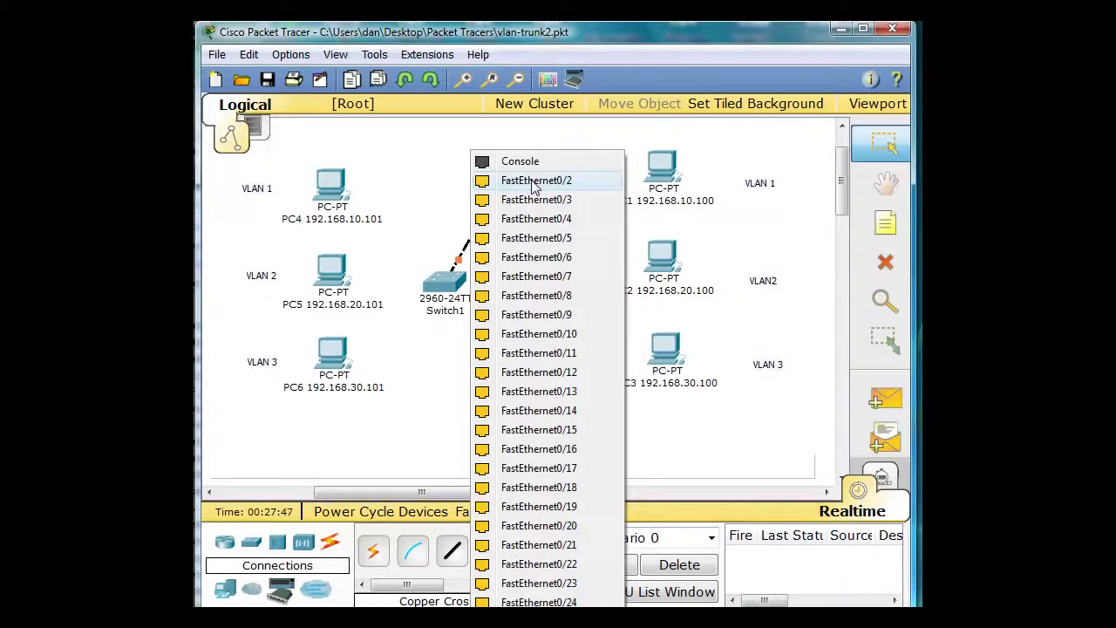
left_click(536, 183)
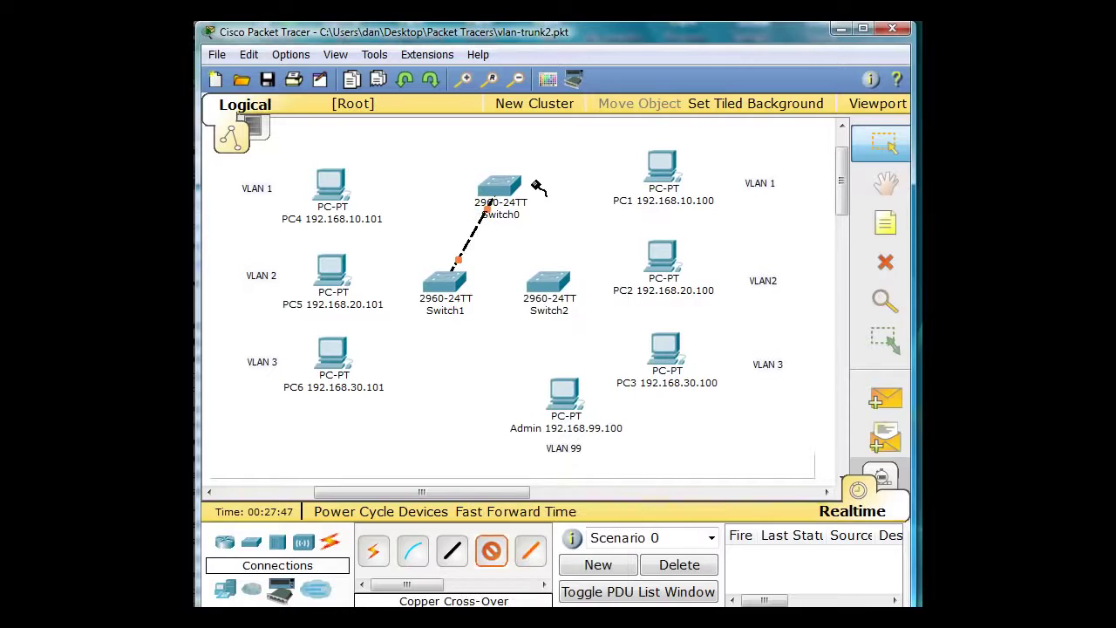
left_click(552, 281)
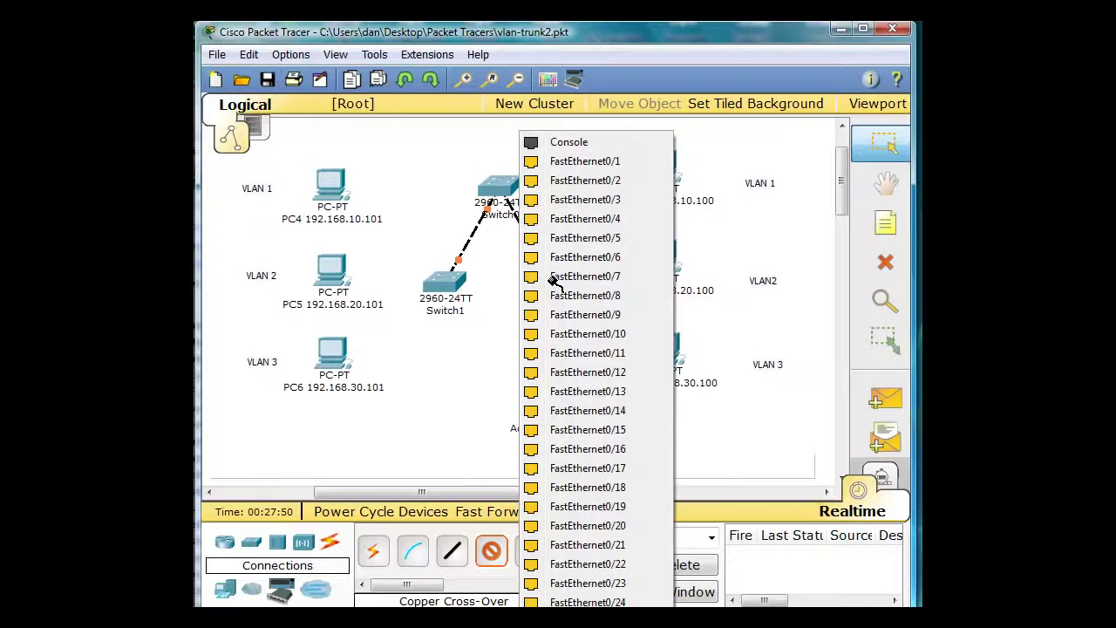
left_click(581, 162)
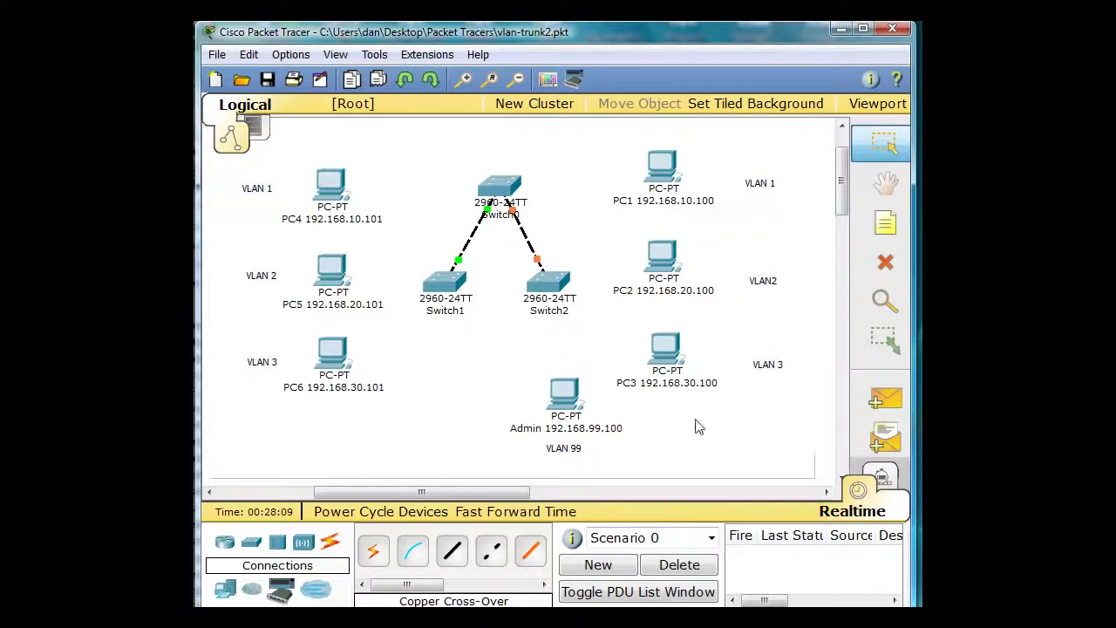
left_click(569, 310)
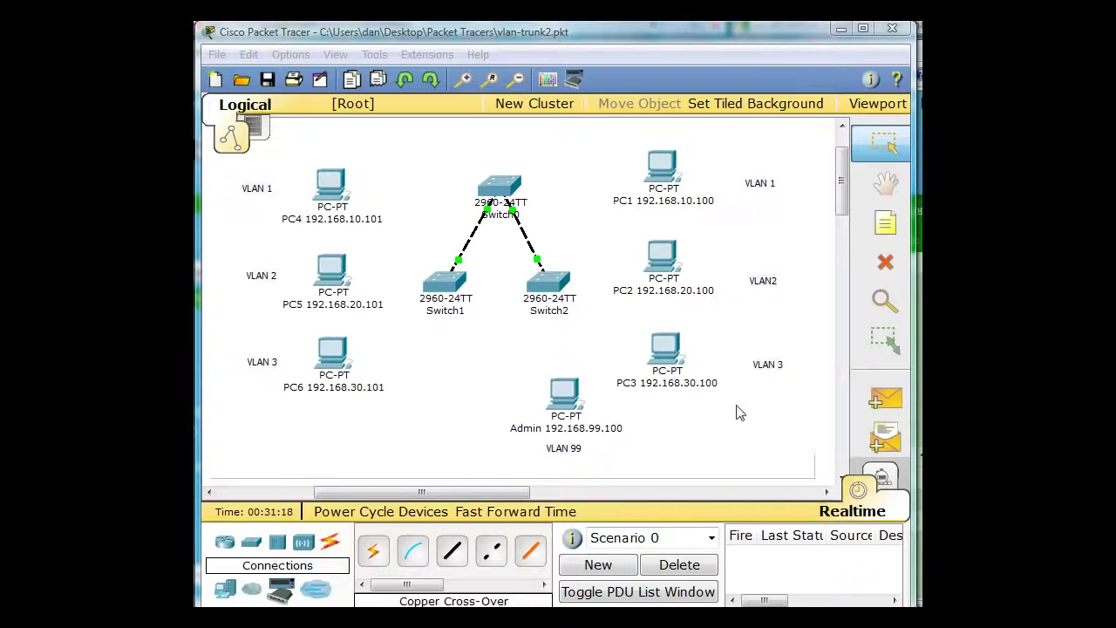
Connect PC1's FastEthernet port to Switch2 FastEthernet0/6 with a copper straight-through cable
left_click(660, 156)
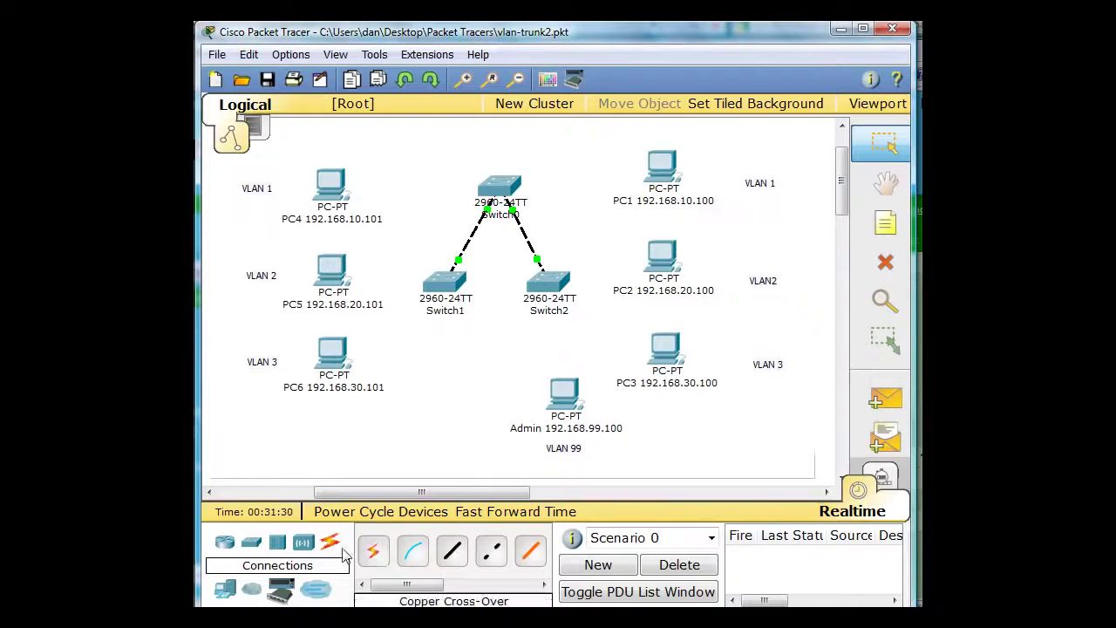
left_click(452, 553)
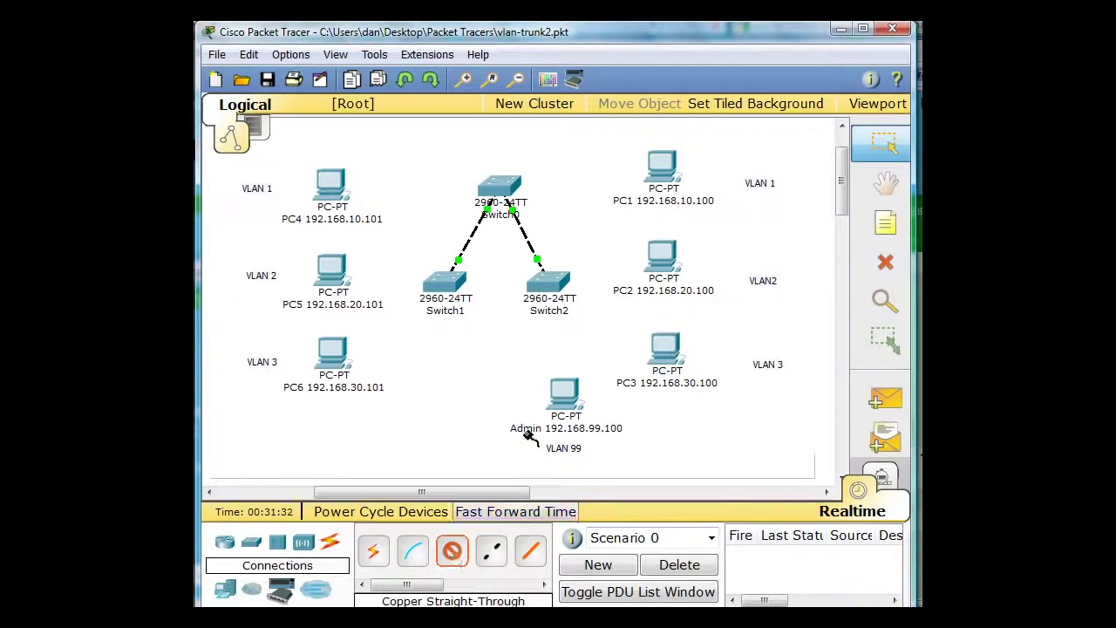
left_click(661, 166)
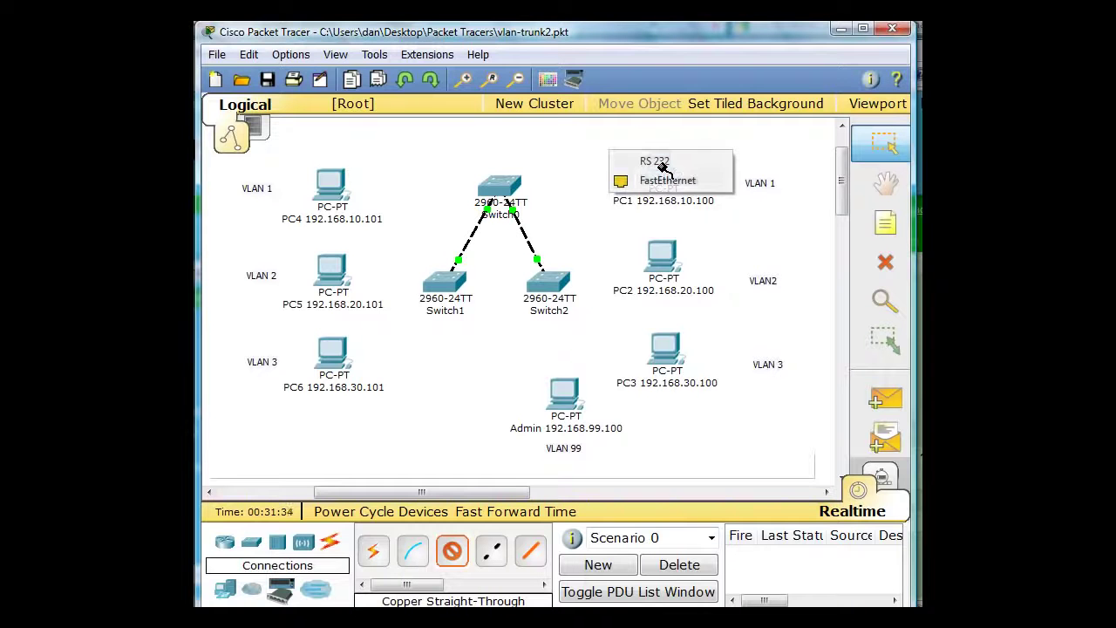
left_click(665, 179)
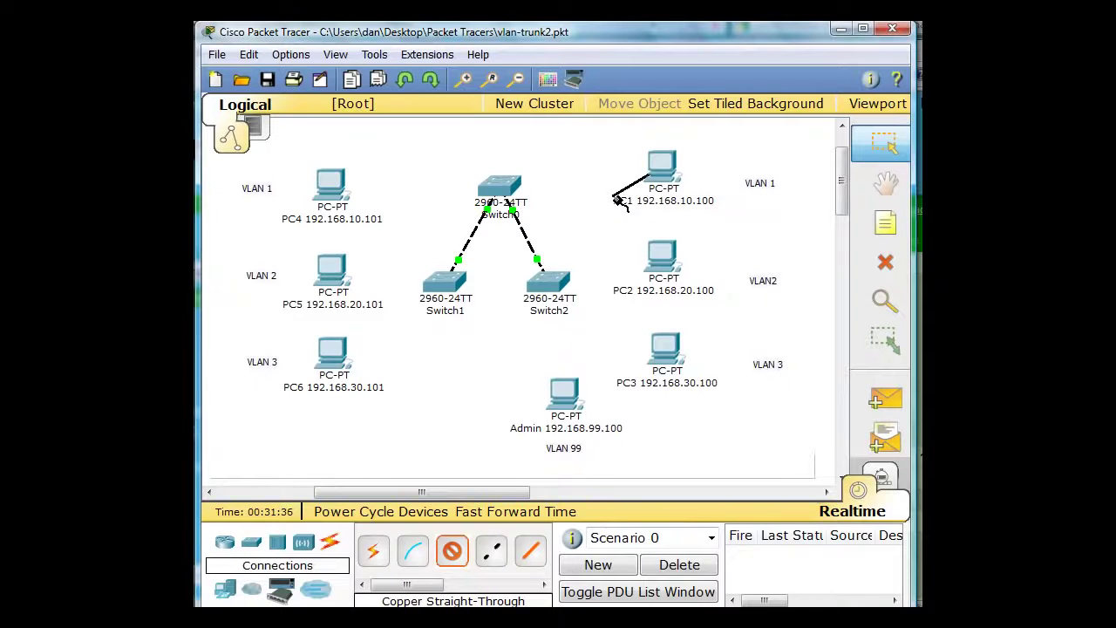
left_click(558, 286)
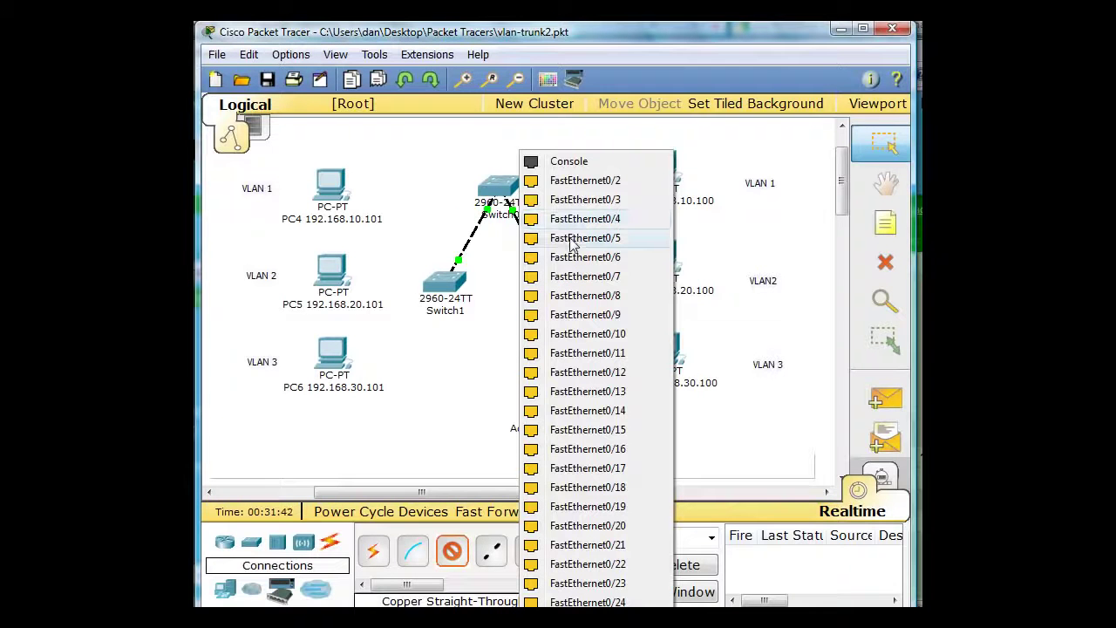
left_click(532, 260)
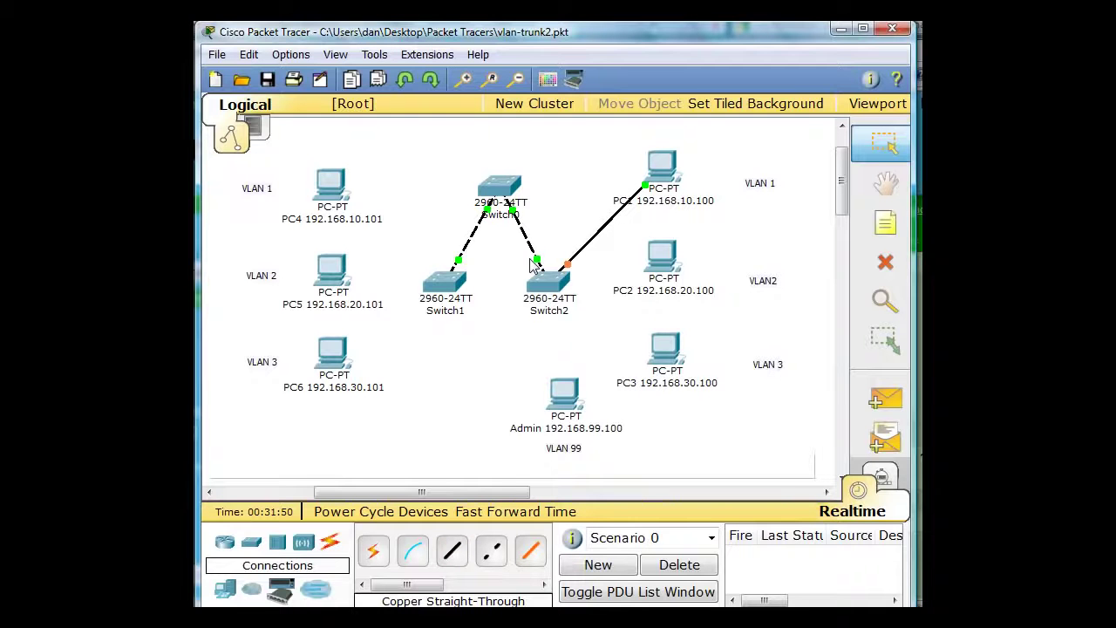
Connect PC2's FastEthernet port to Switch2 FastEthernet0/11 with a copper straight-through cable
mouse_move(658, 256)
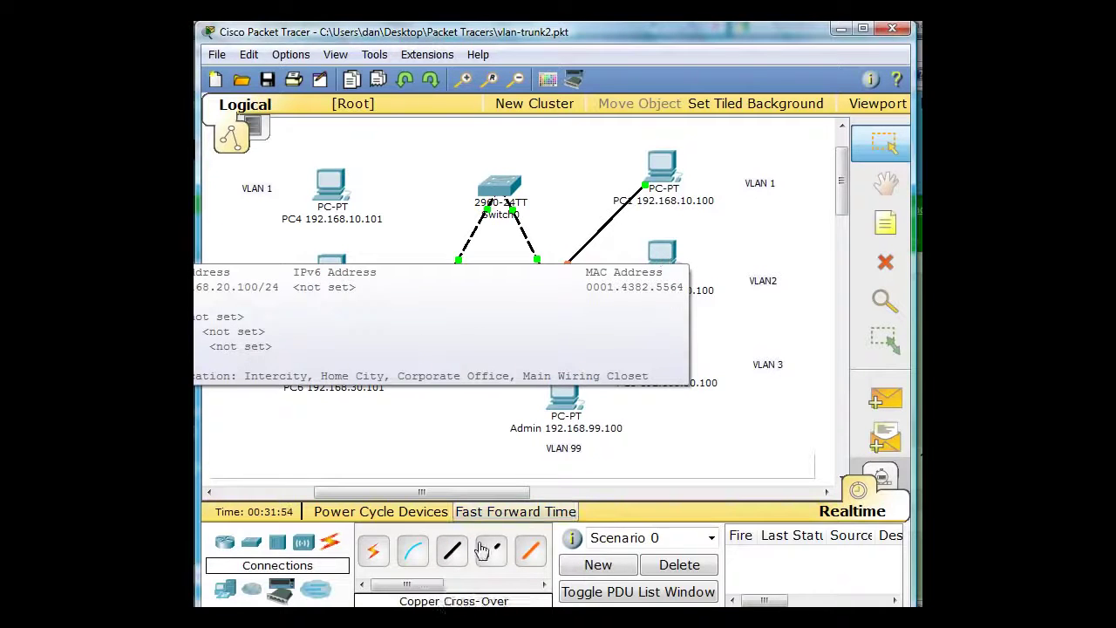
left_click(455, 553)
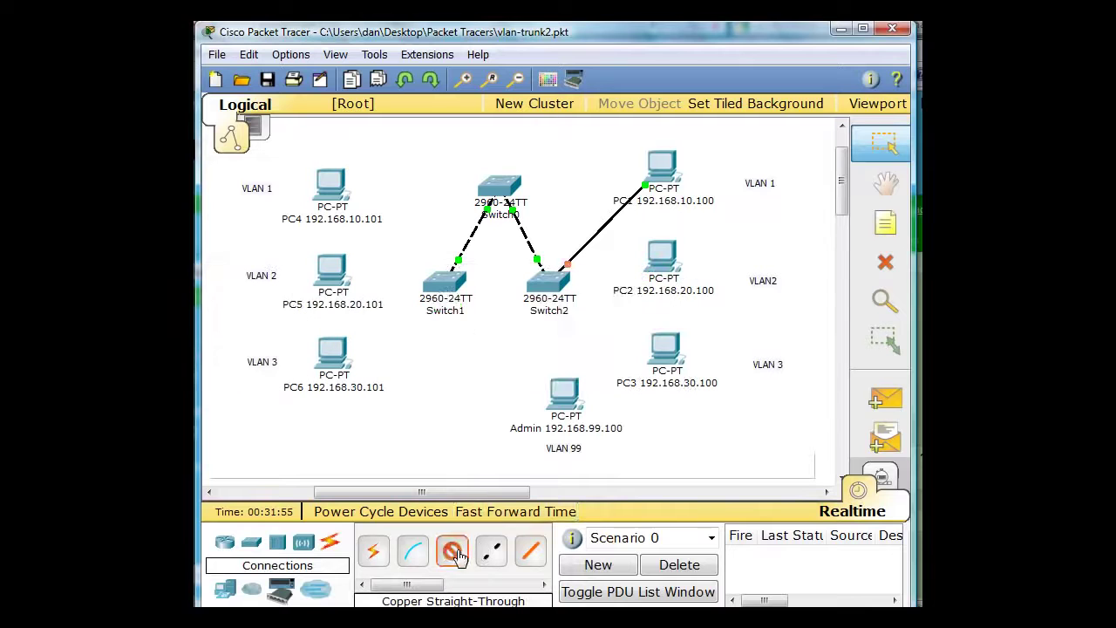
left_click(660, 255)
left_click(670, 270)
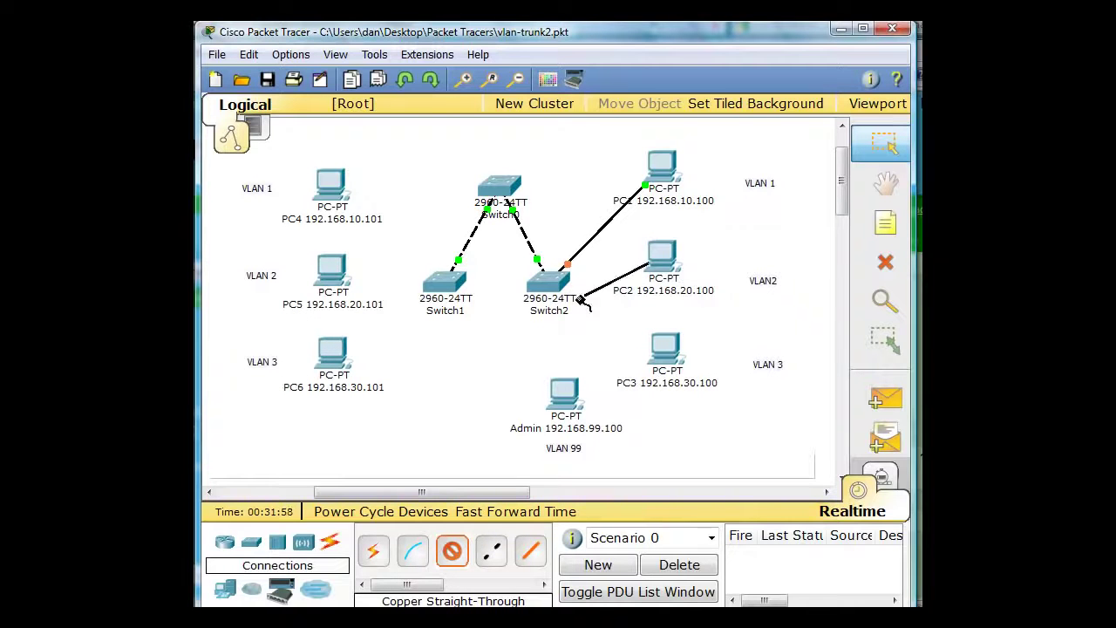
left_click(553, 285)
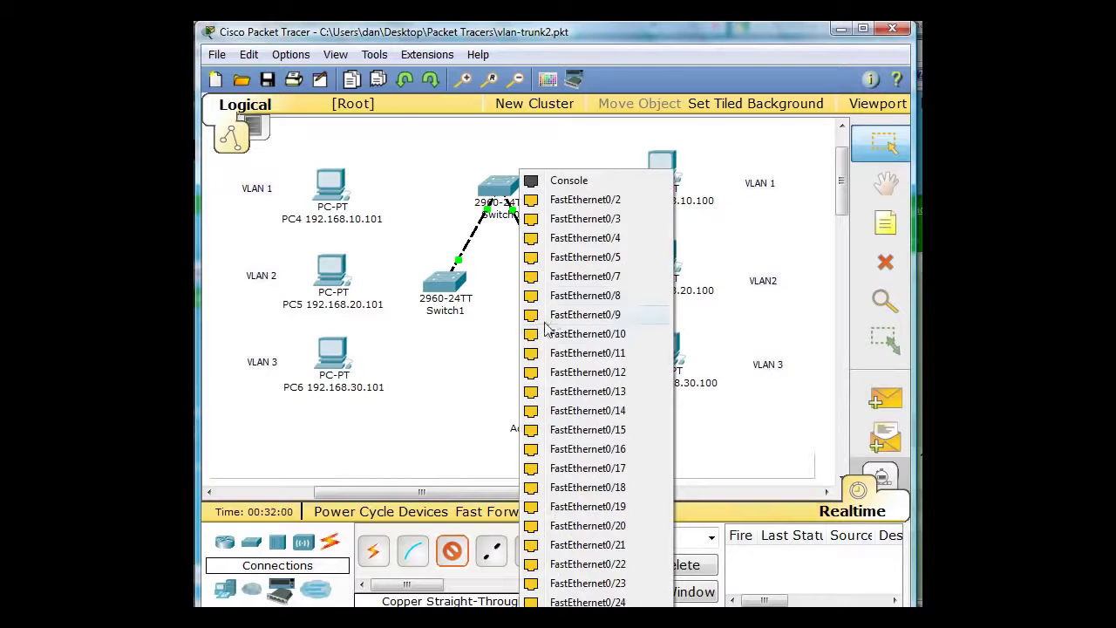
left_click(533, 356)
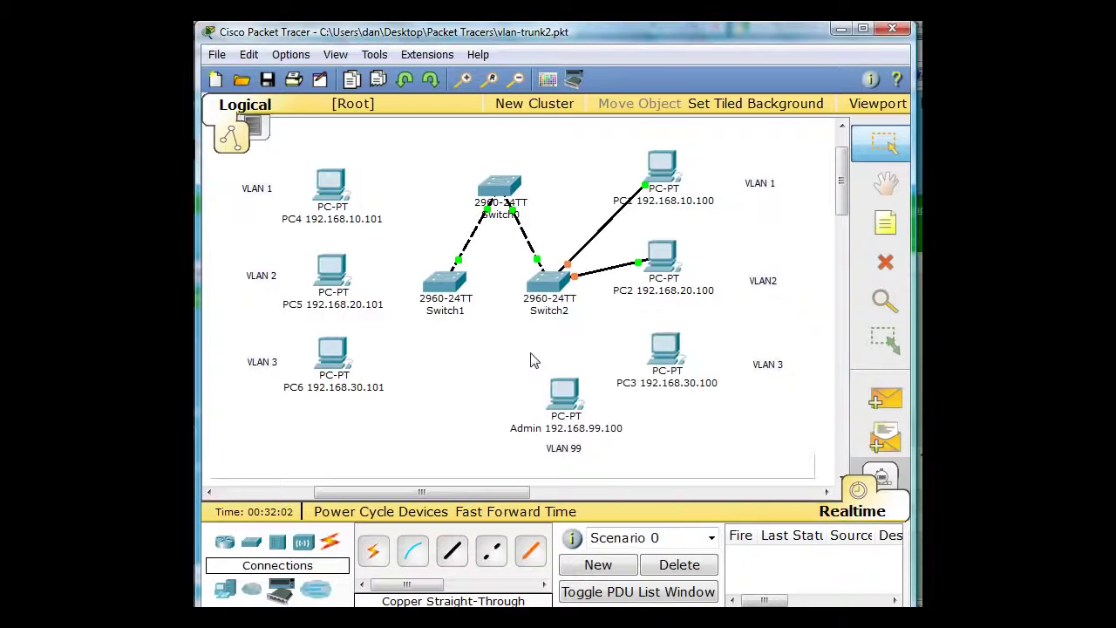
Connect PC3's FastEthernet port to Switch2 FastEthernet0/18 with a copper straight-through cable
mouse_move(668, 357)
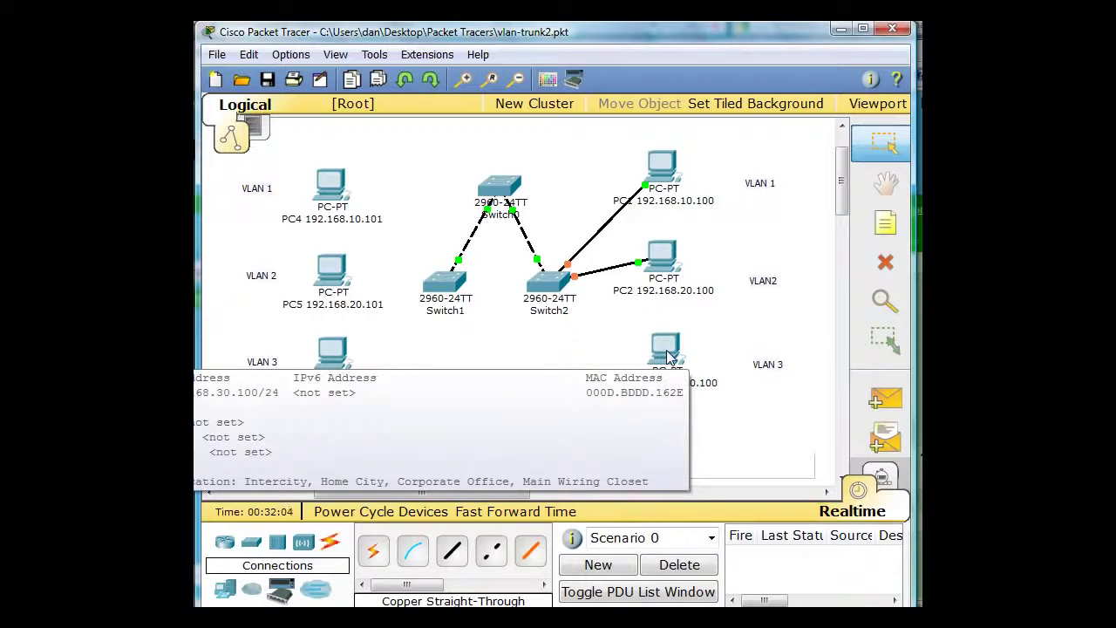
left_click(452, 549)
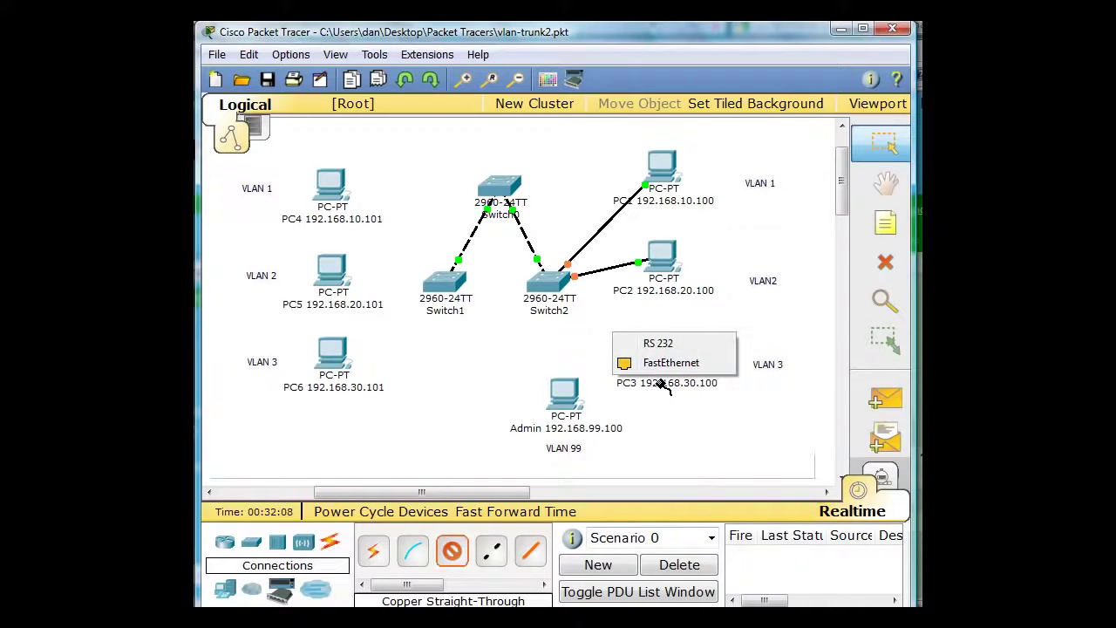
left_click(656, 365)
left_click(554, 290)
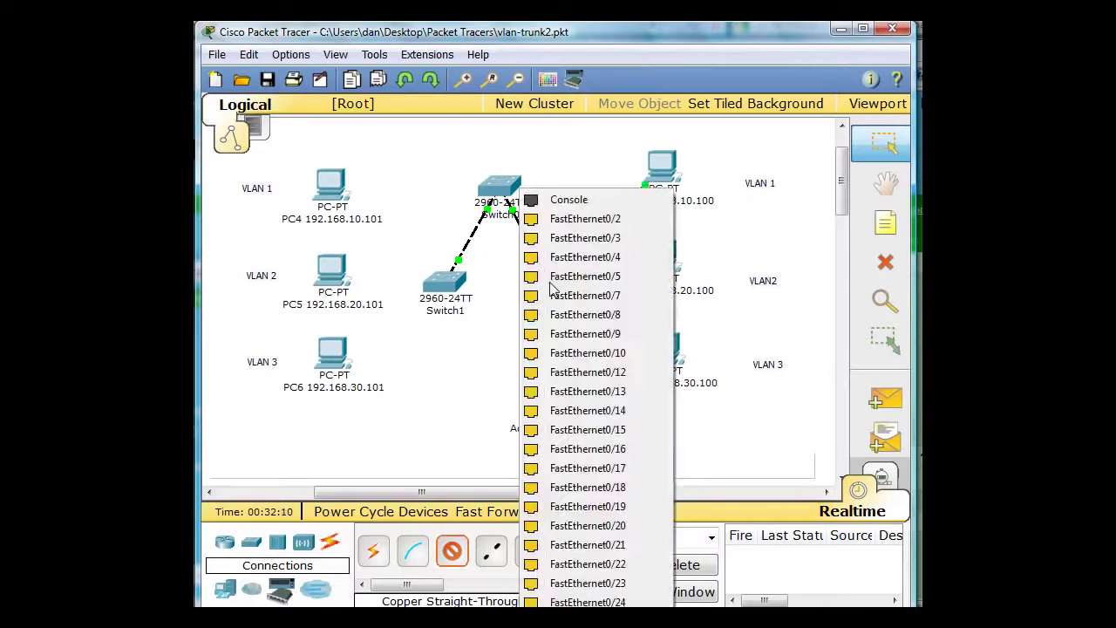
left_click(539, 475)
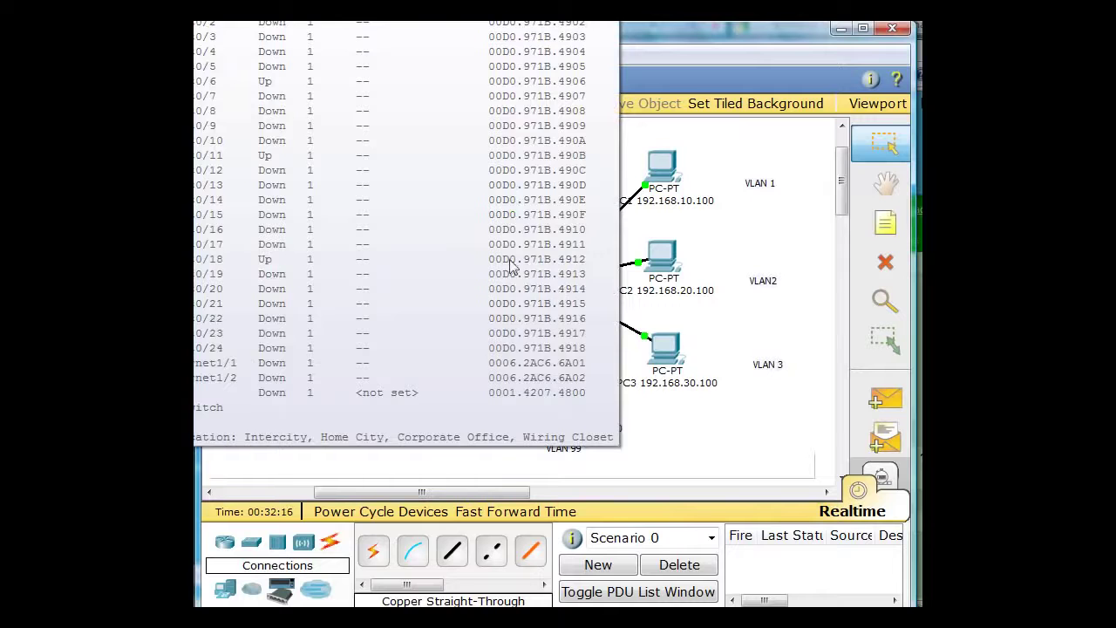
Connect the Admin PC's FastEthernet port to Switch2 FastEthernet0/24 with a copper straight-through cable
mouse_move(554, 279)
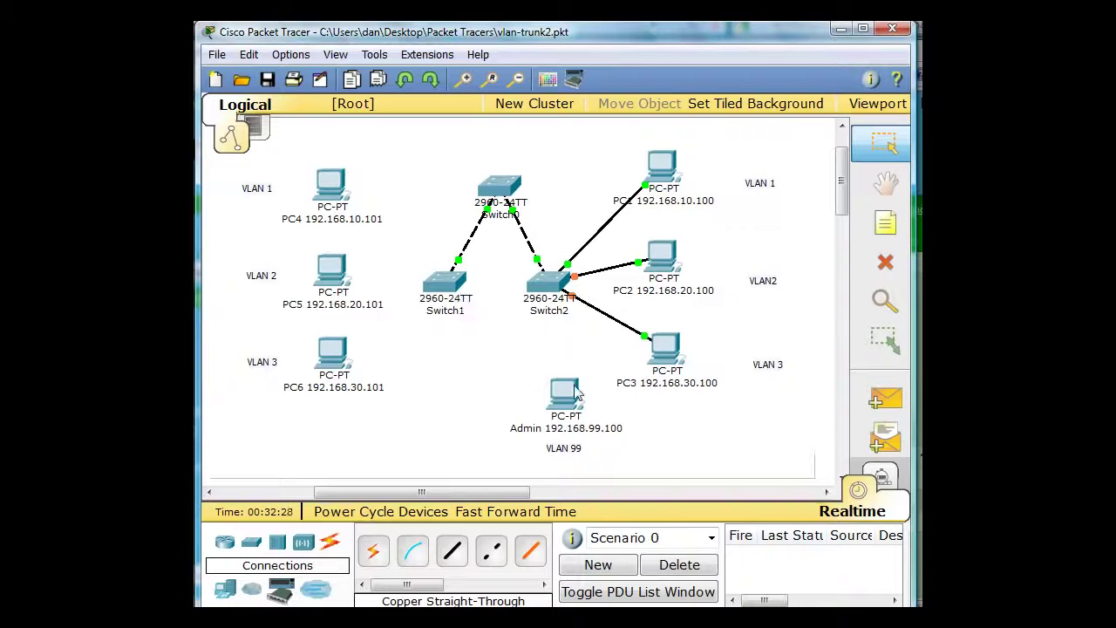
left_click(452, 550)
left_click(565, 389)
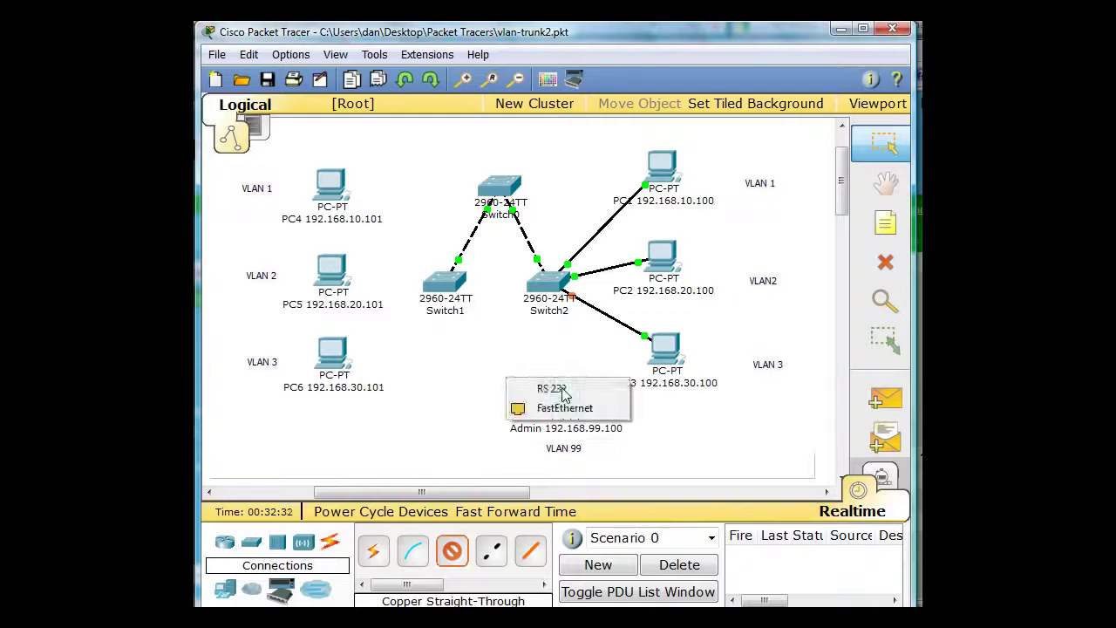
left_click(562, 409)
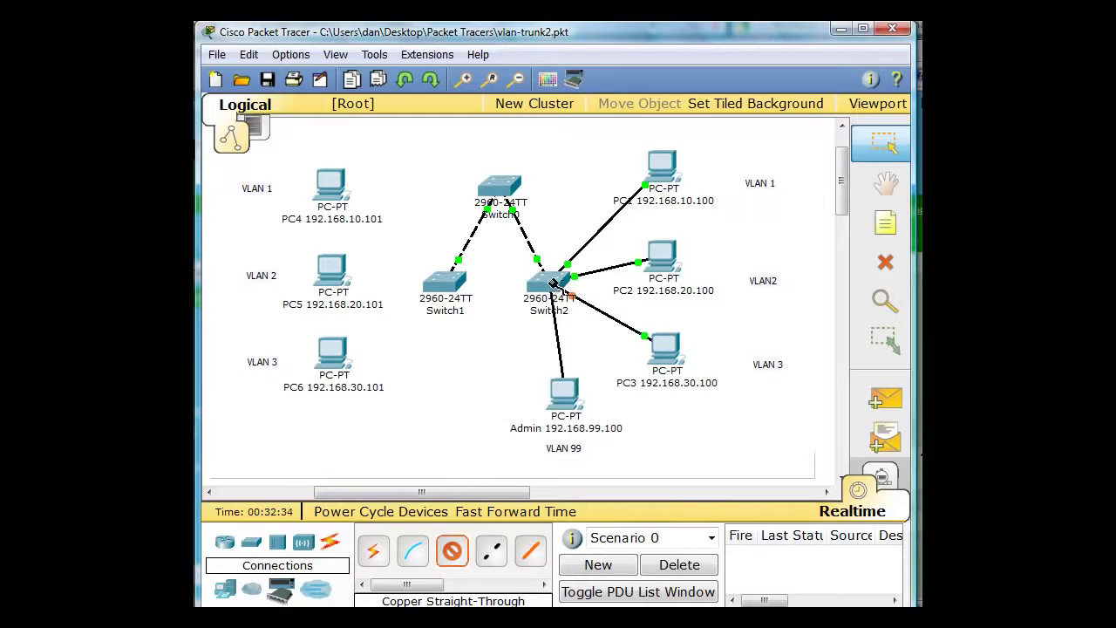
left_click(554, 283)
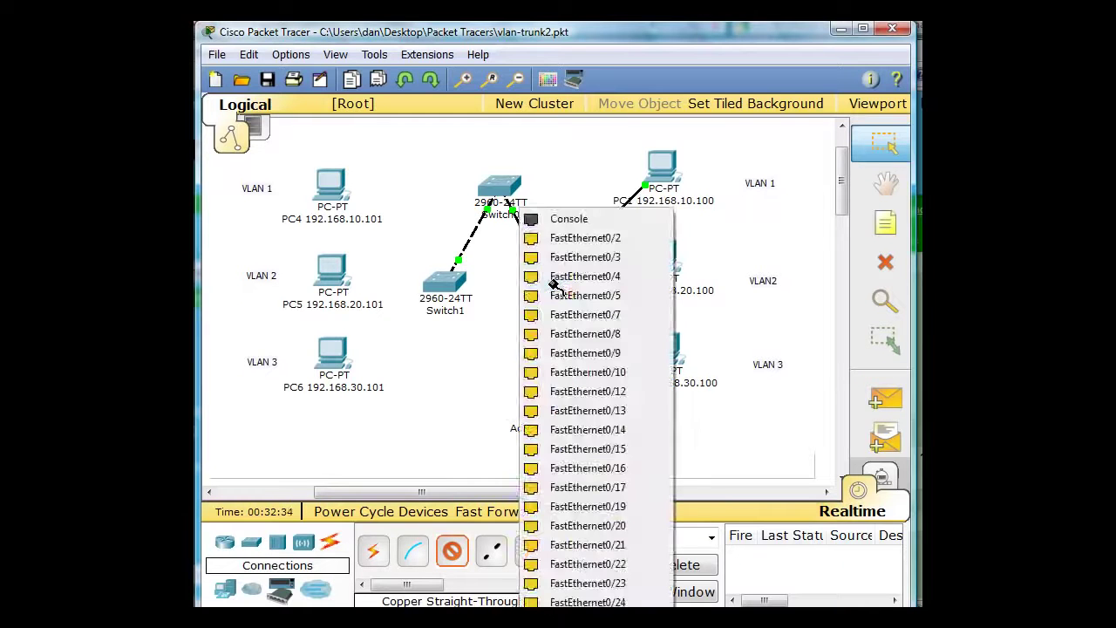
left_click(542, 602)
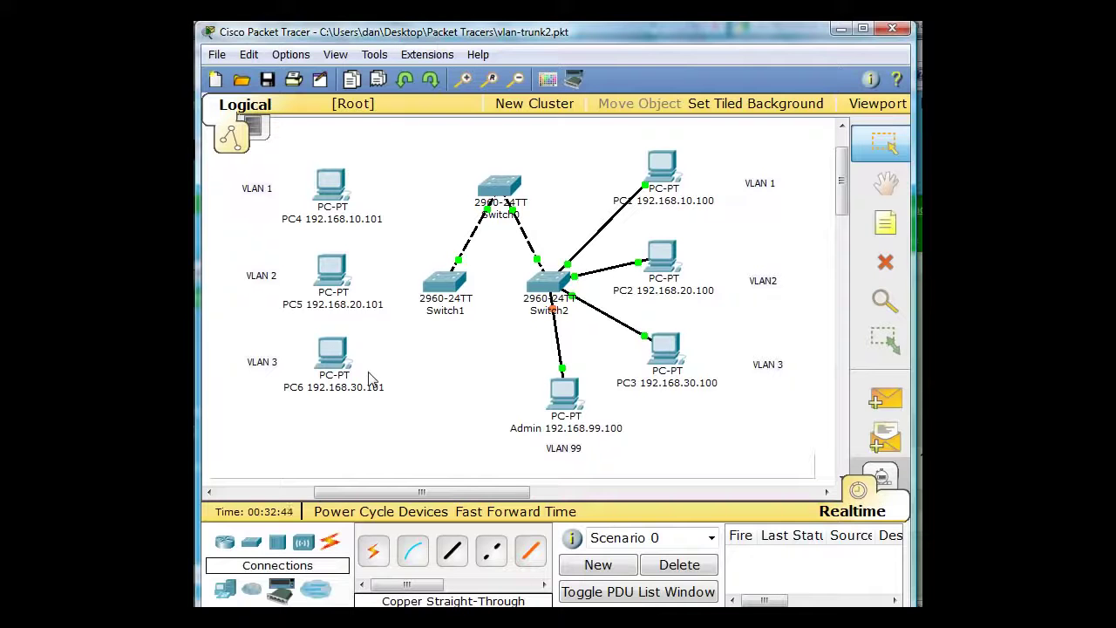
left_click(729, 605)
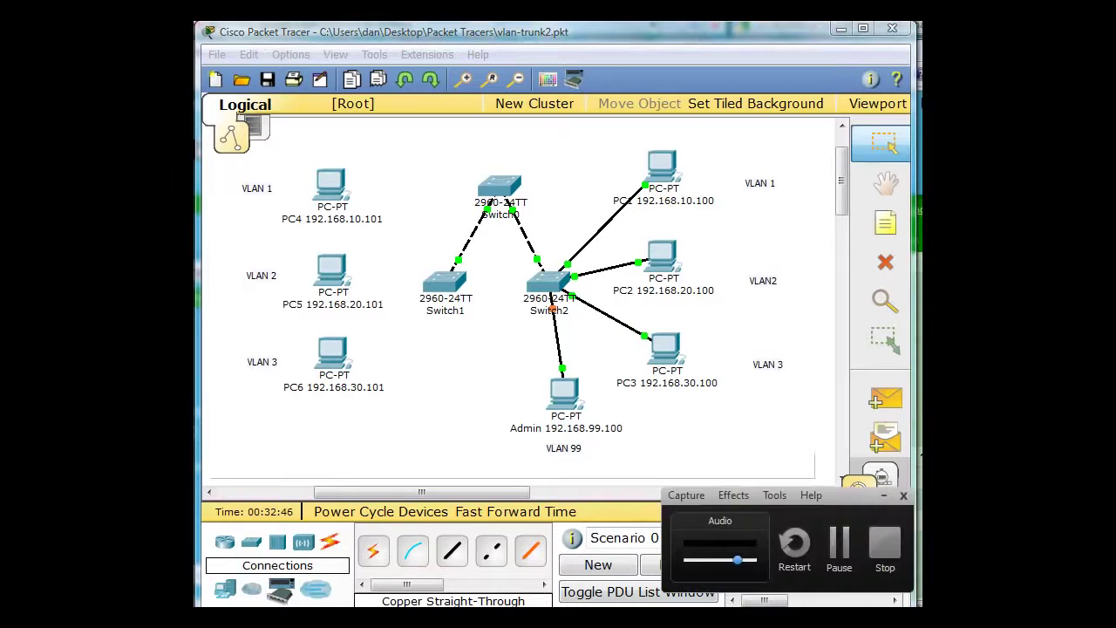
left_click(885, 544)
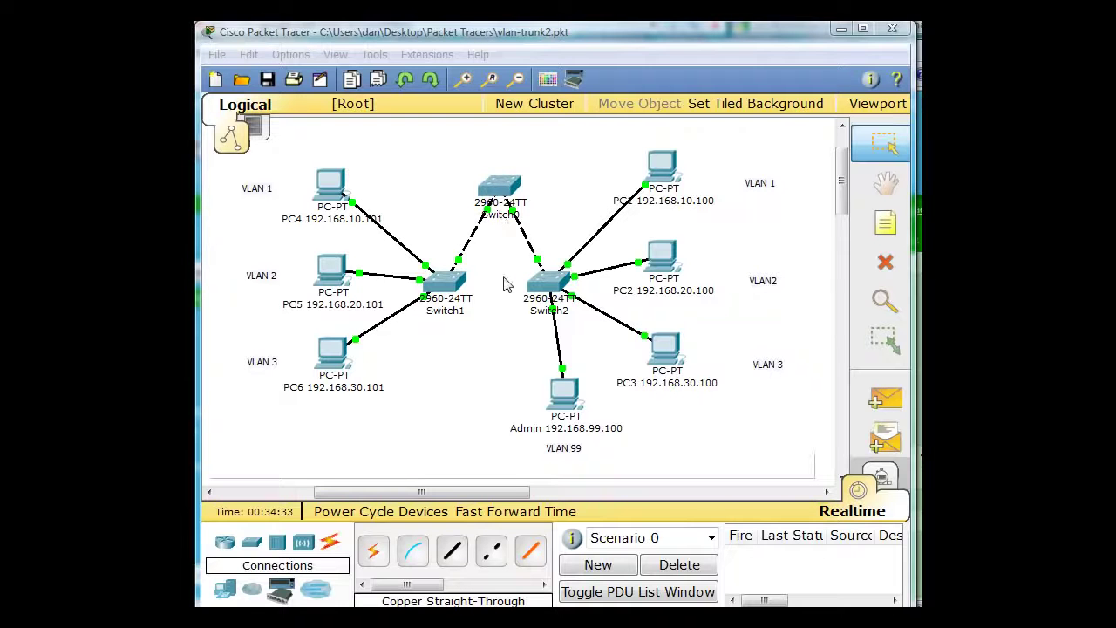
Open Switch0's command line and enter global configuration mode with enable and configure terminal
left_click(511, 215)
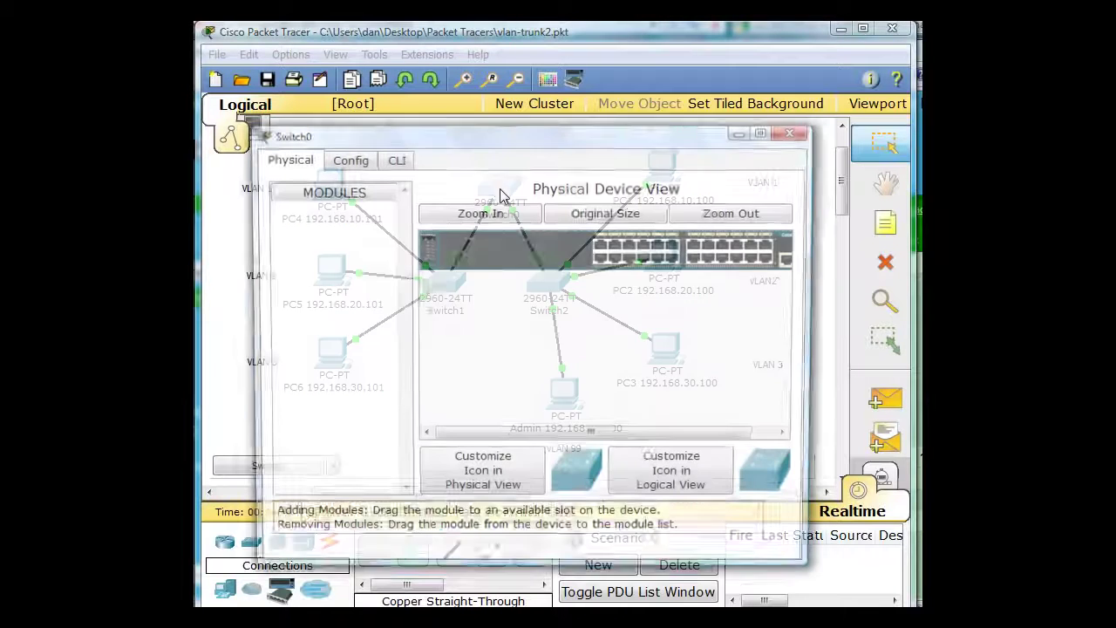
left_click(397, 157)
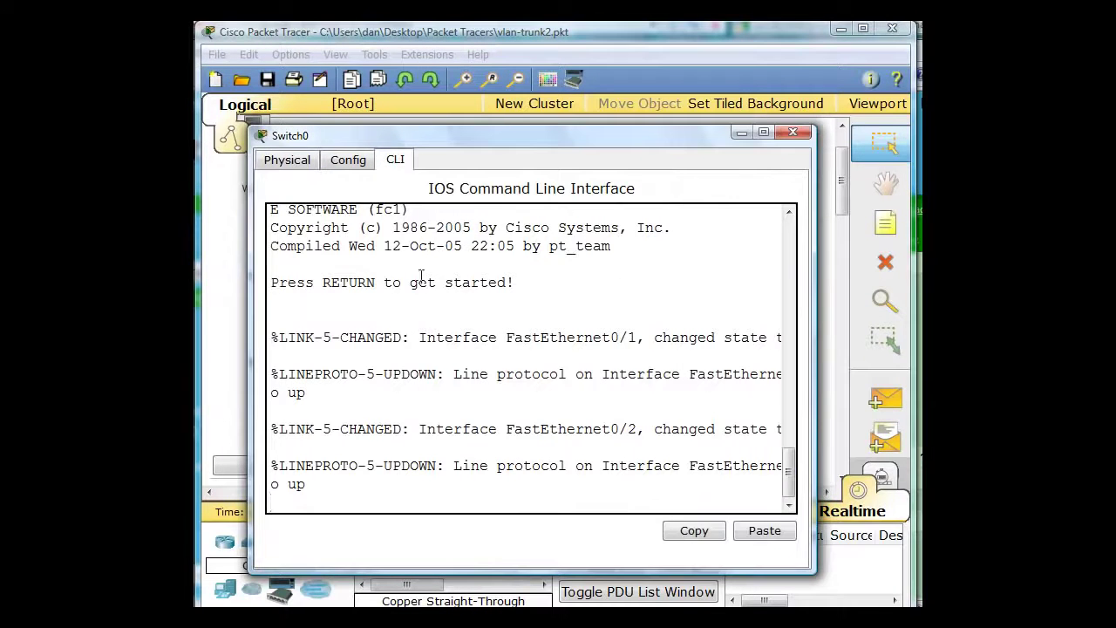
key("Return")
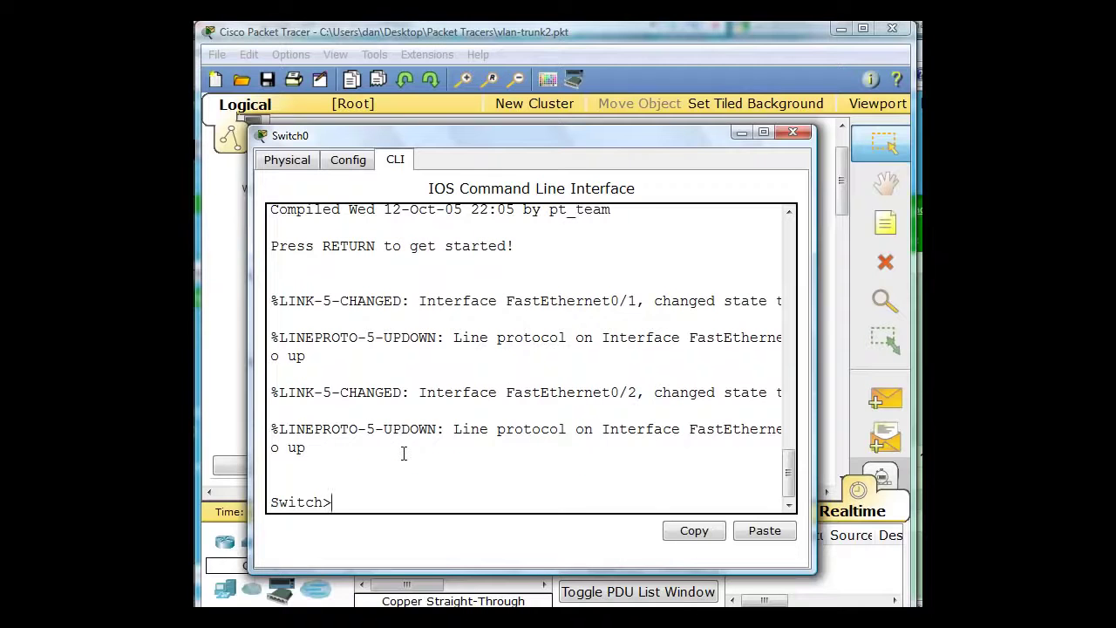
type("enable")
key("Return")
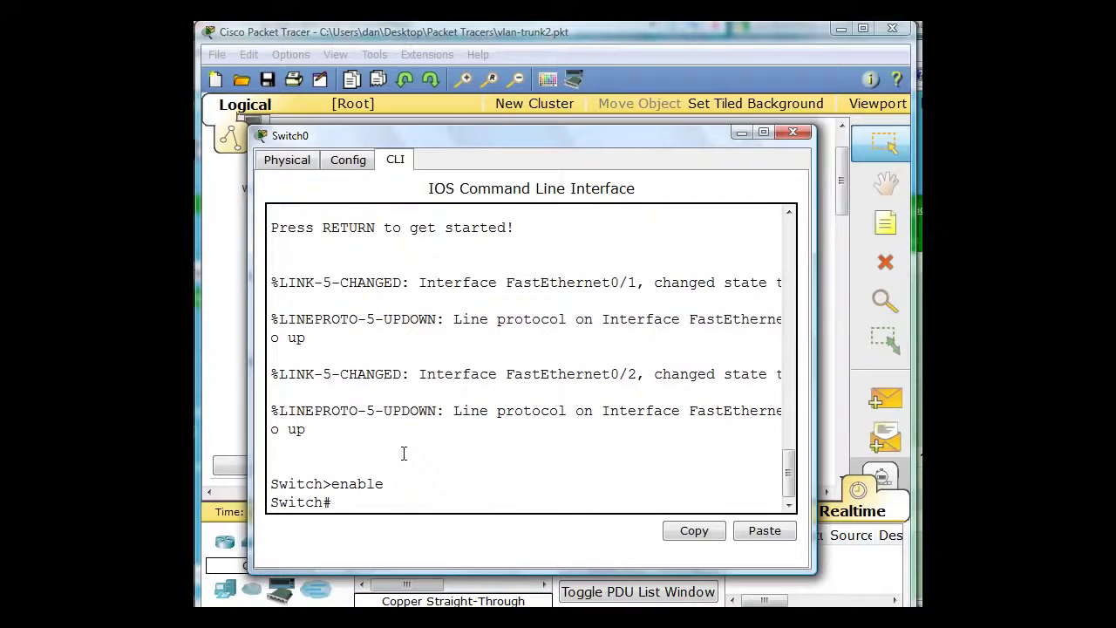
type("configure terminal")
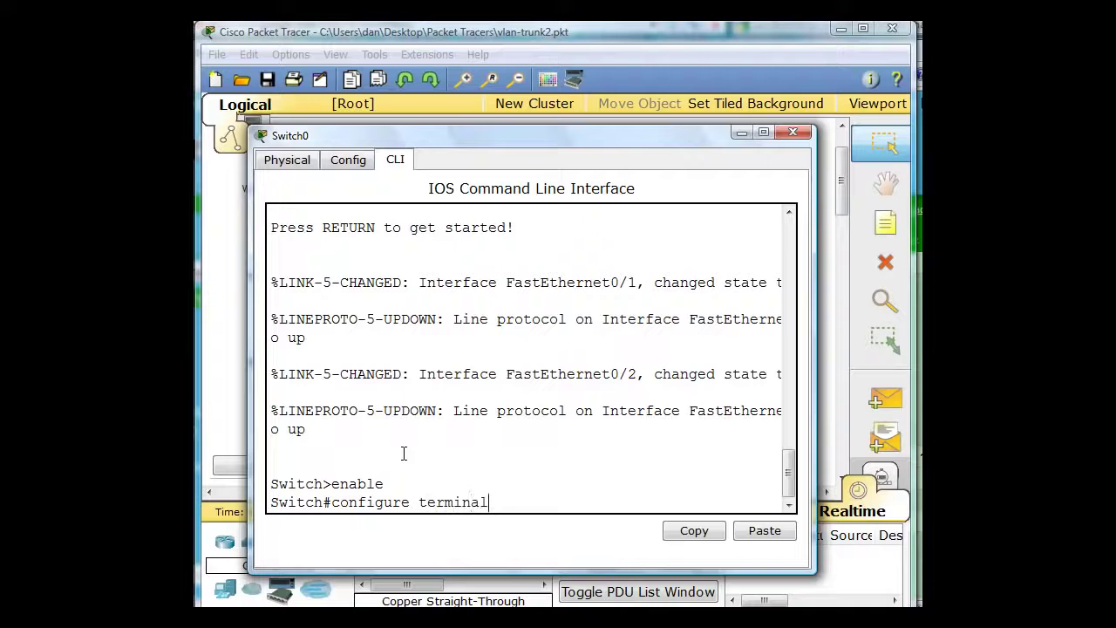
key("Return")
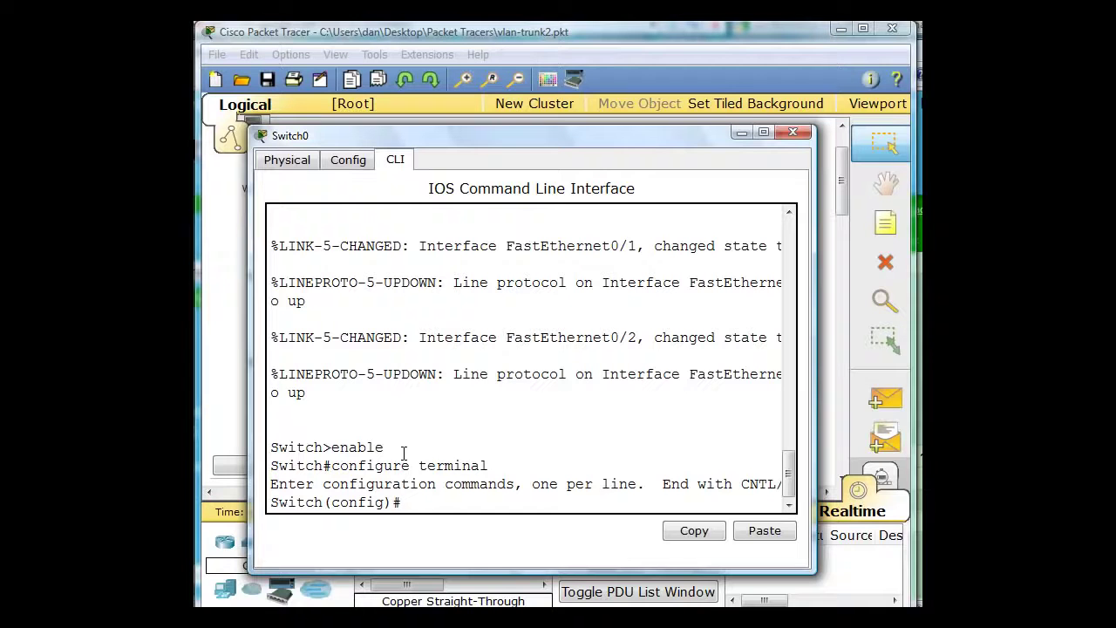
Create VLAN 99 on Switch0, name it mgt&native and exit VLAN configuration
type("vlan 99")
key("Return")
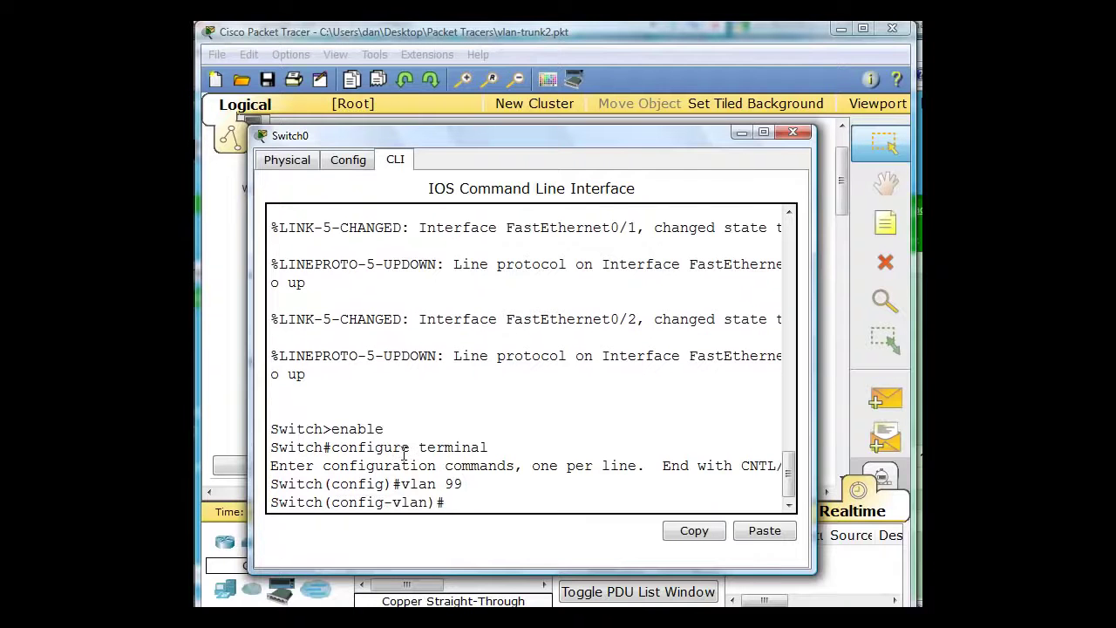
type("name mgt&native")
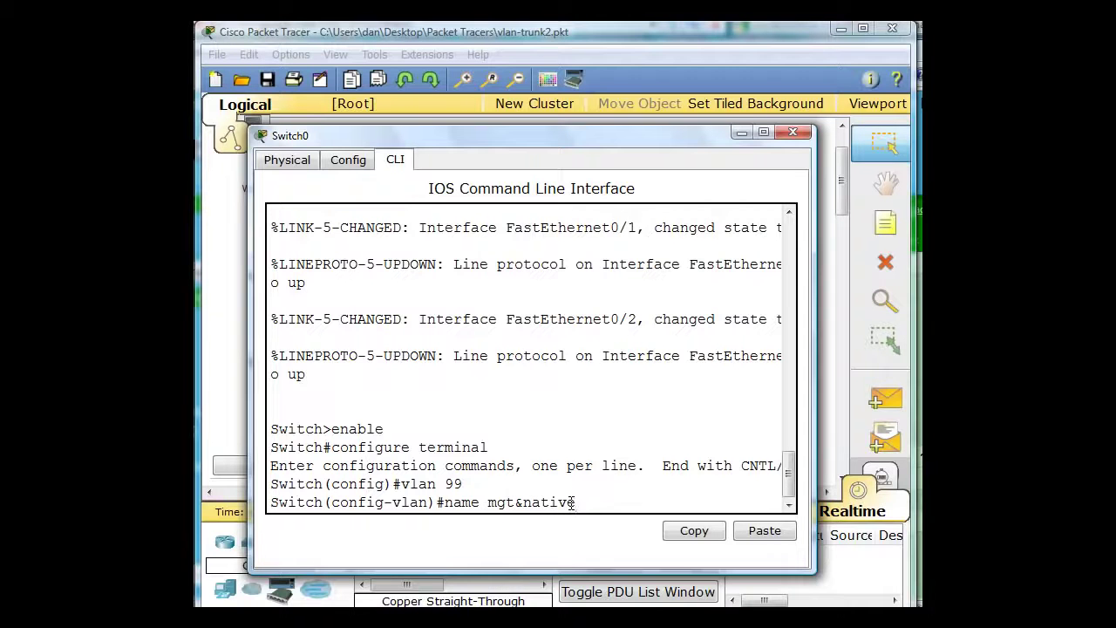
key("Return")
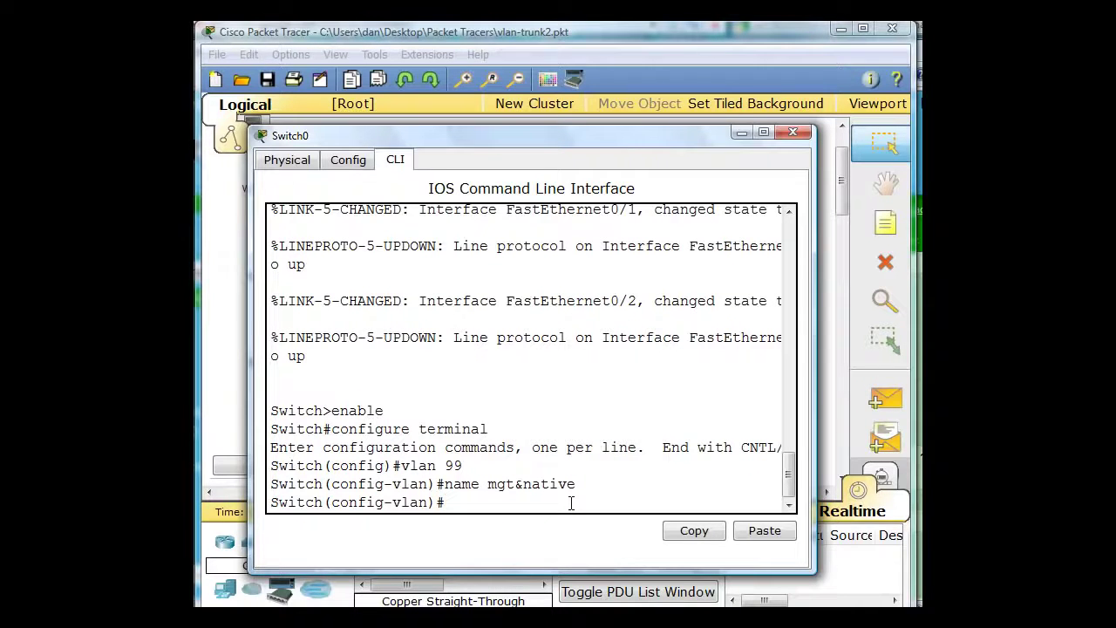
type("exit")
key("Return")
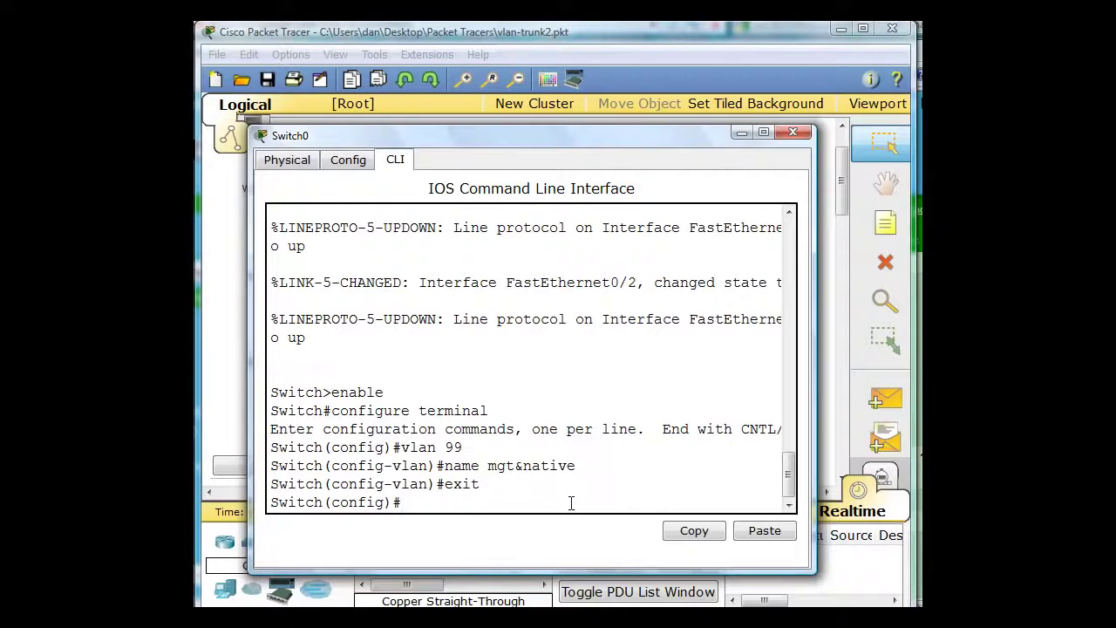
Create VLAN 10 on Switch0 from global configuration mode
key("Up")
key("Up")
key("Up")
key("BackSpace")
key("BackSpace")
type("10")
key("Return")
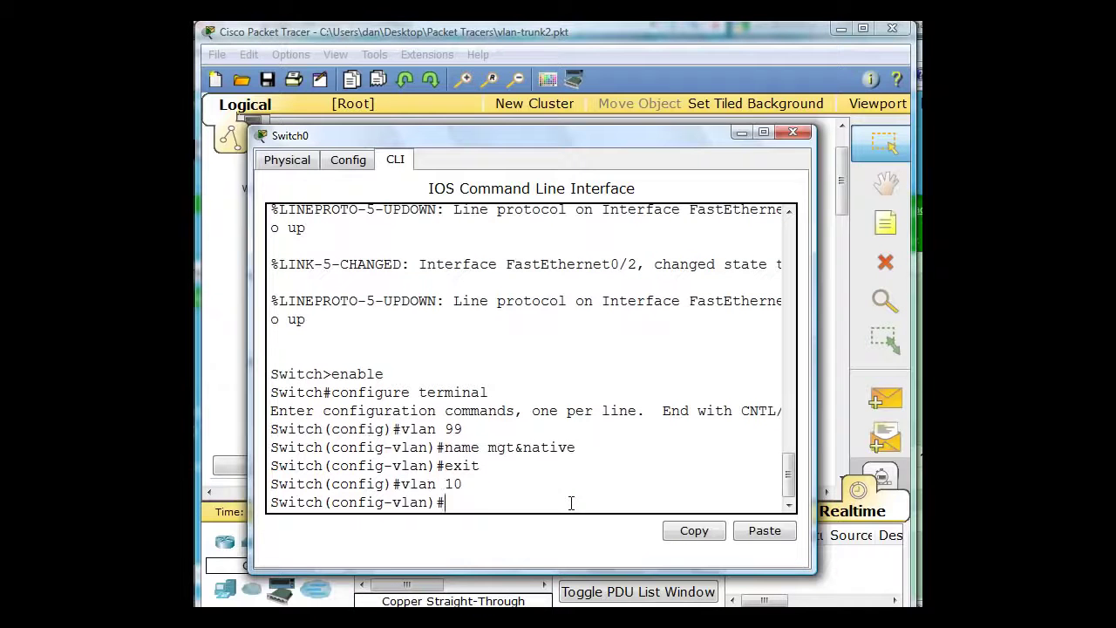
Name VLAN 10 Lab-1 and exit its VLAN configuration
key("Up")
key("Up")
key("Up")
key("BackSpace")
key("BackSpace")
key("BackSpace")
key("BackSpace")
key("BackSpace")
key("BackSpace")
key("BackSpace")
key("BackSpace")
key("BackSpace")
key("BackSpace")
type("Lab-1")
key("Return")
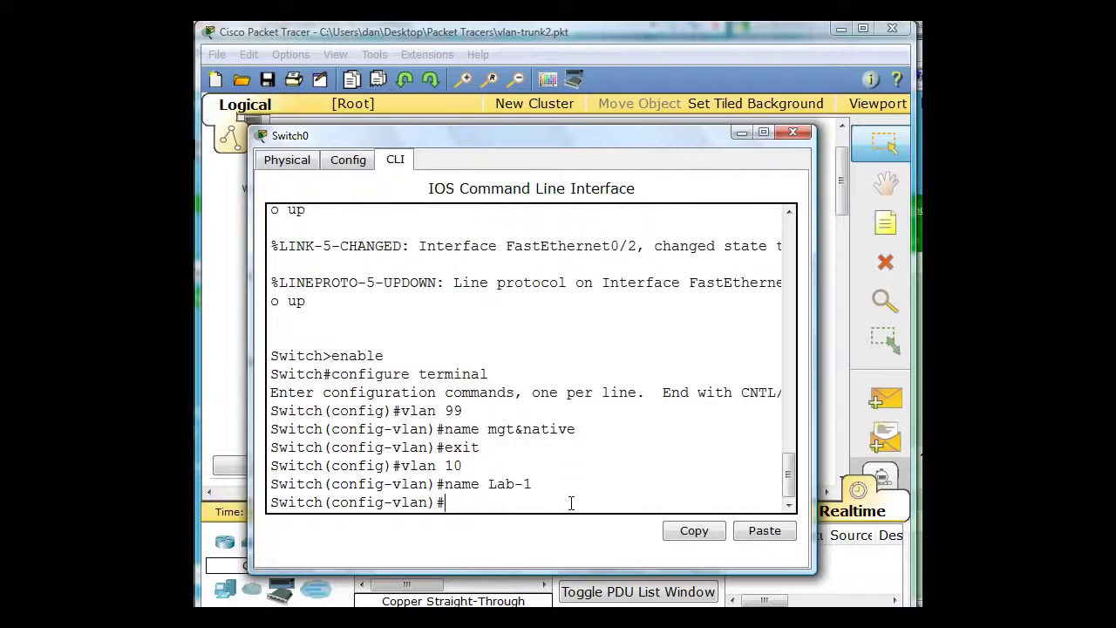
key("Up")
key("Up")
key("Up")
key("Return")
Create VLAN 20 on Switch0 from global configuration mode
key("Up")
key("Up")
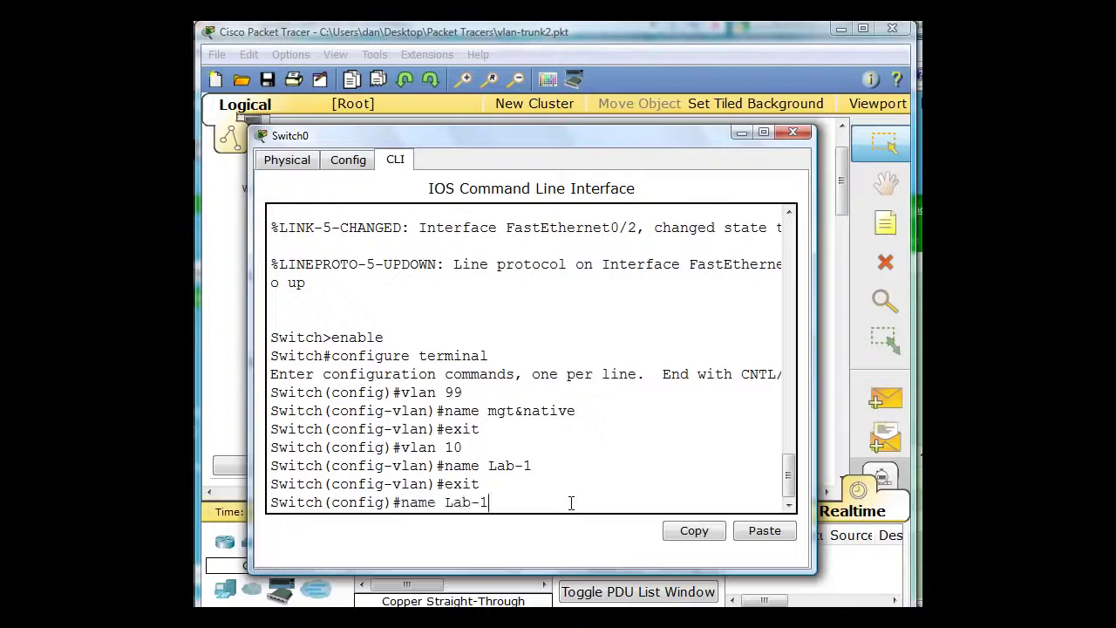
key("BackSpace")
key("BackSpace")
type("20")
key("Return")
Name VLAN 20 Lab-2 and exit its VLAN configuration
key("Up")
key("Up")
key("Up")
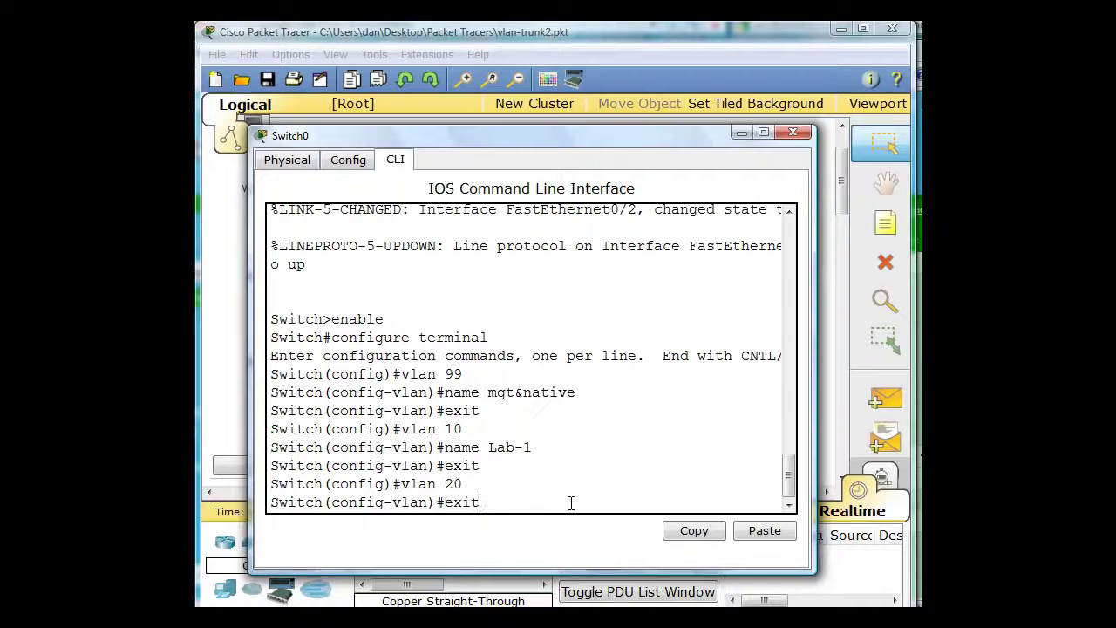
key("BackSpace")
type("2")
key("Return")
key("Up")
key("Up")
key("Up")
key("Return")
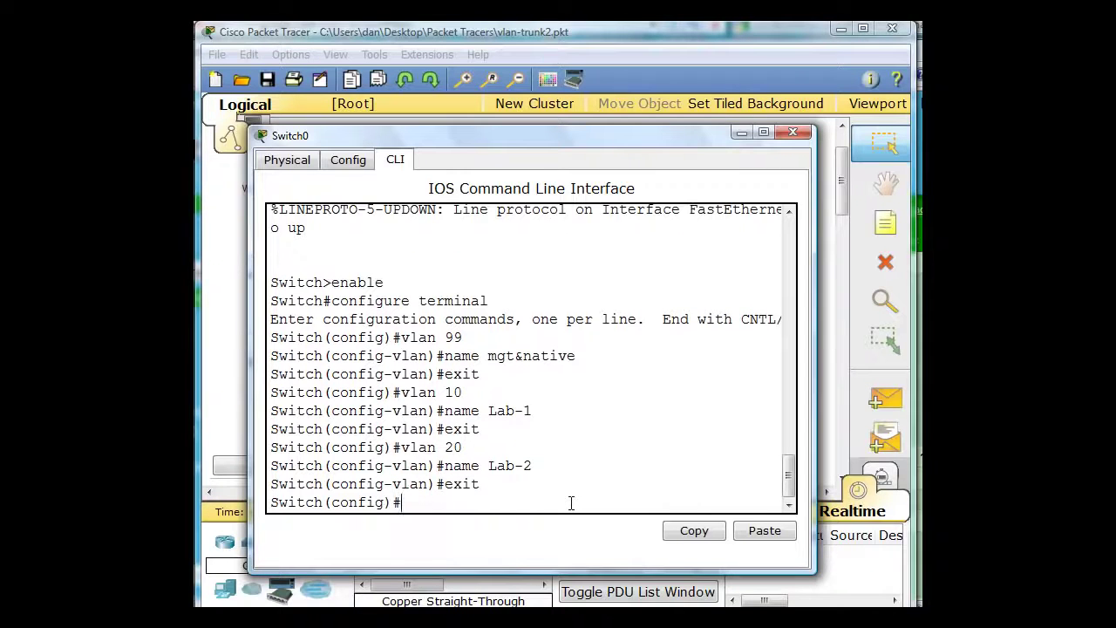
Create VLAN 30 on Switch0 from global configuration mode
key("Up")
key("Up")
key("Up")
key("BackSpace")
key("BackSpace")
type("30")
key("Return")
Name VLAN 30 Lab-3 and exit its VLAN configuration
key("Up")
key("Up")
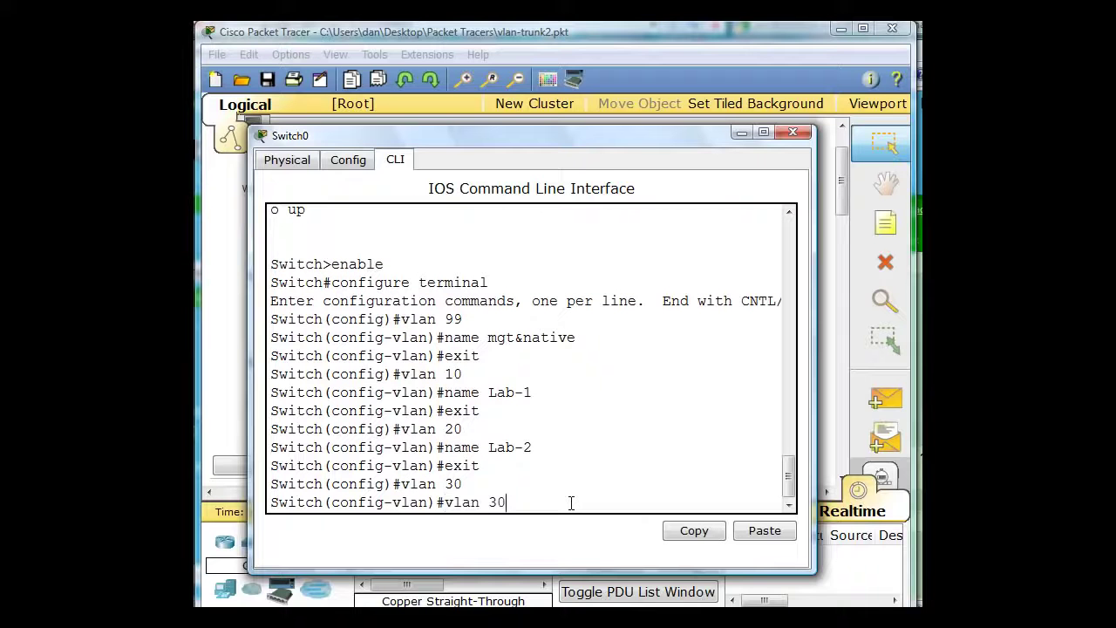
key("Up")
key("BackSpace")
type("3")
key("Return")
key("Up")
key("Up")
key("Up")
key("Return")
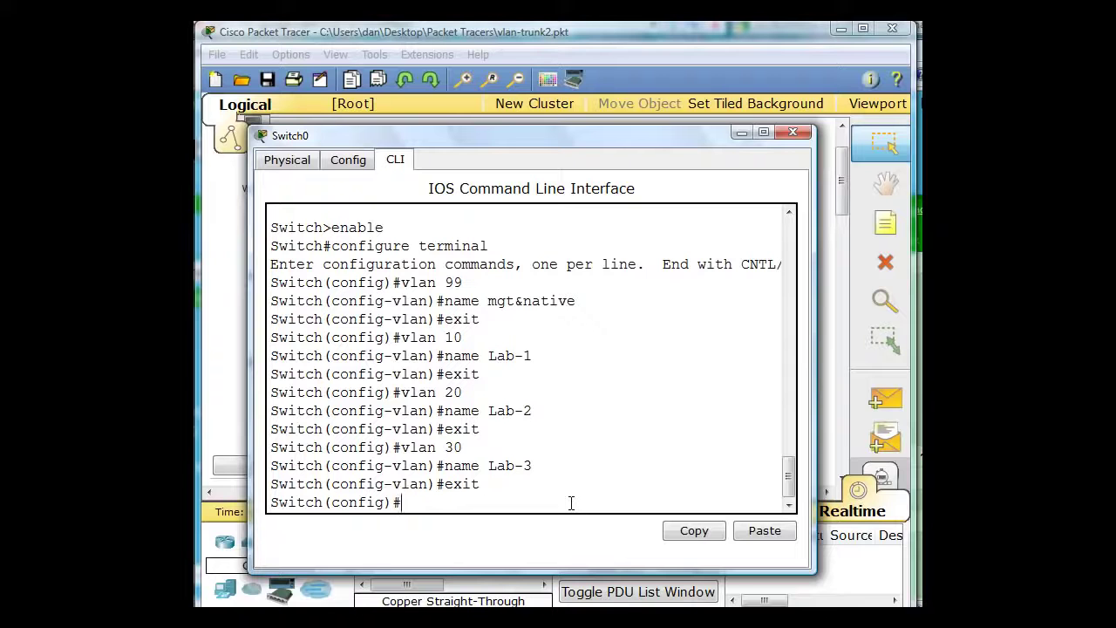
Leave configuration mode on Switch0 and save its settings with copy running-config startup-config, accepting the default destination filename
key("ctrl+z")
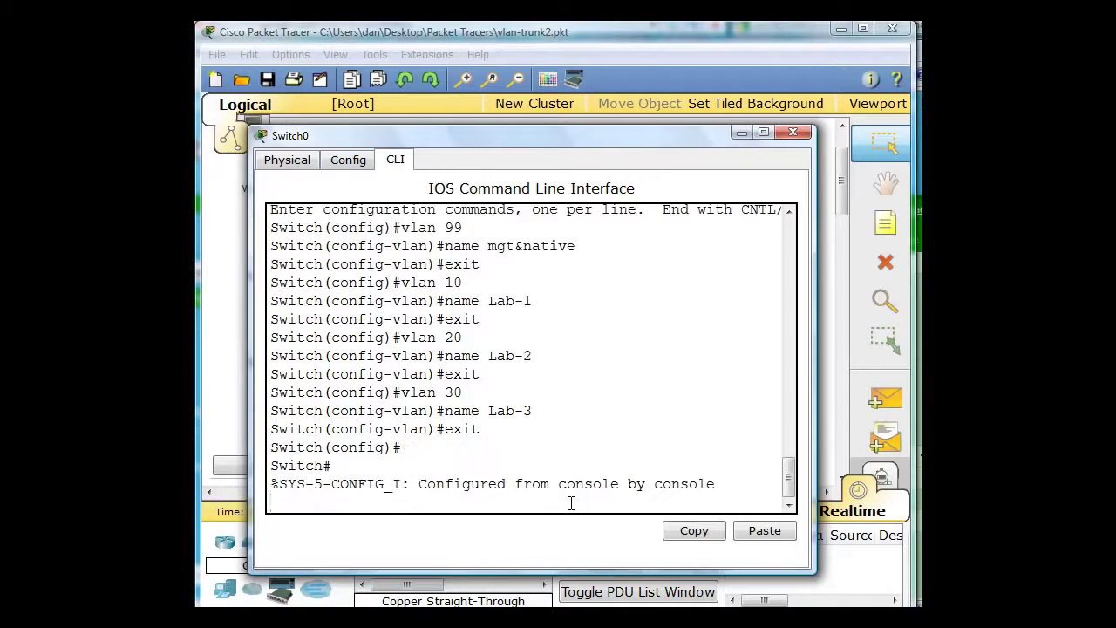
key("Return")
type("copy running-config startup-config")
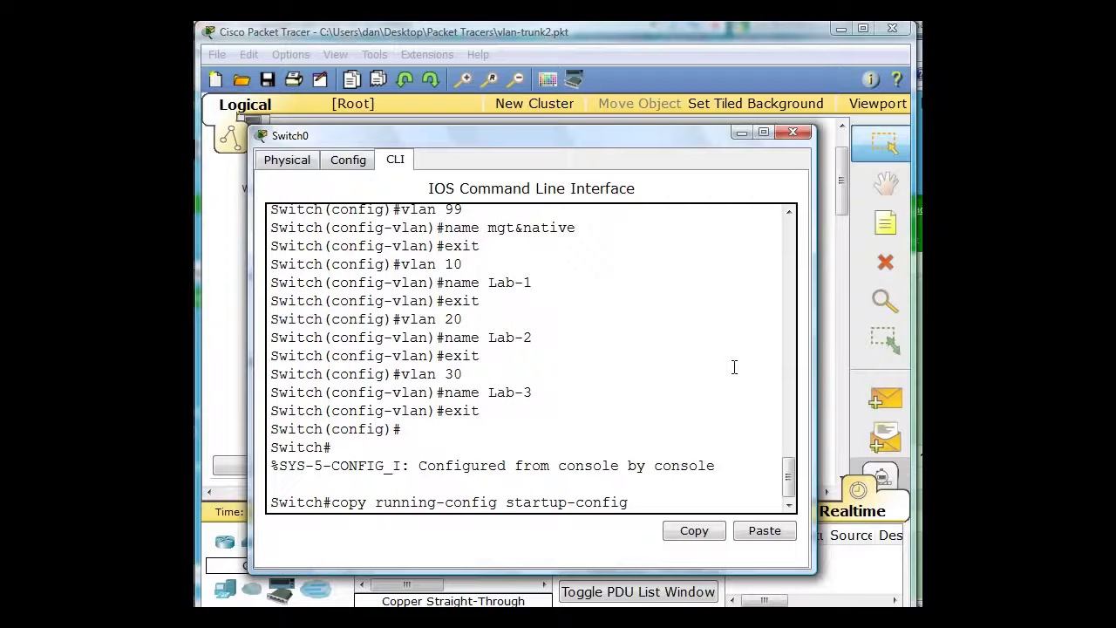
key("Return")
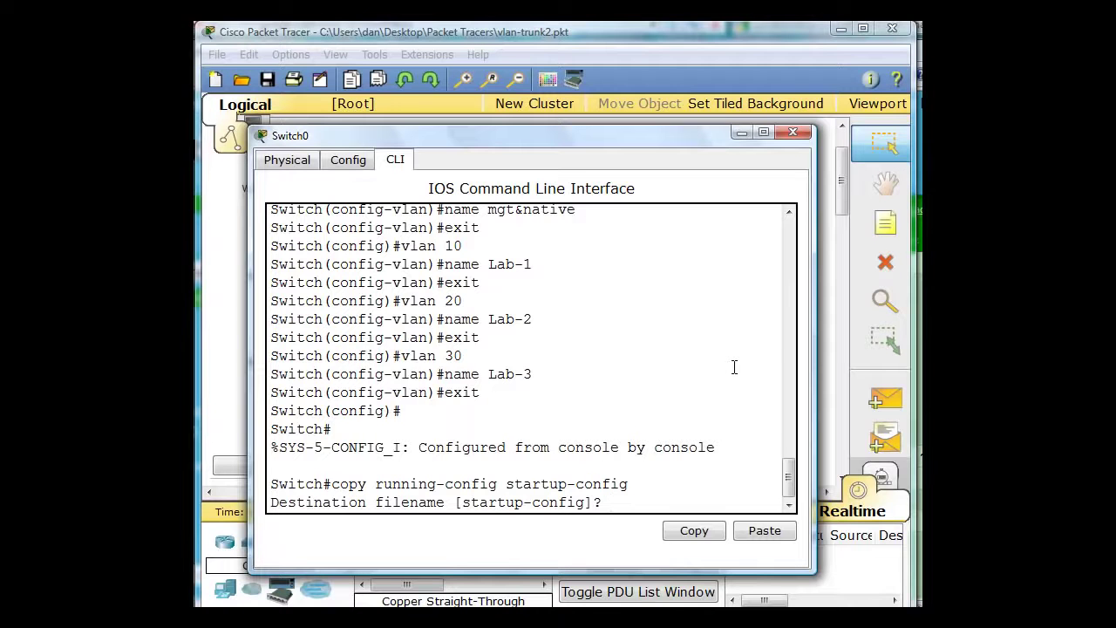
key("Return")
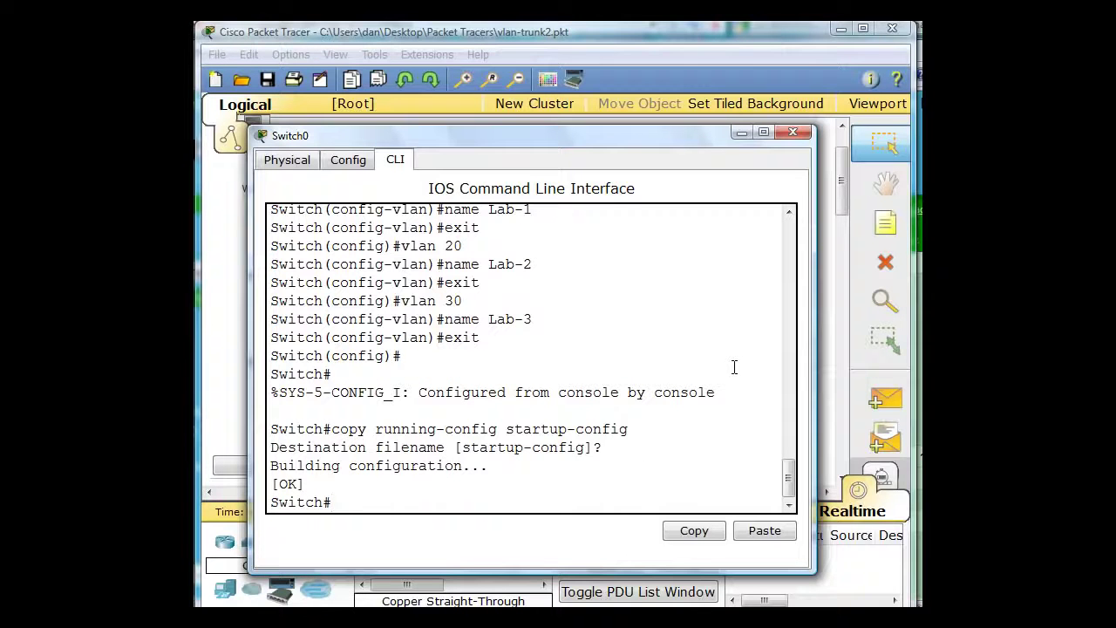
Run show vlan brief on Switch0, examine the VLAN list and default VLAN port assignments, and close the switch window
type("show vlan brief")
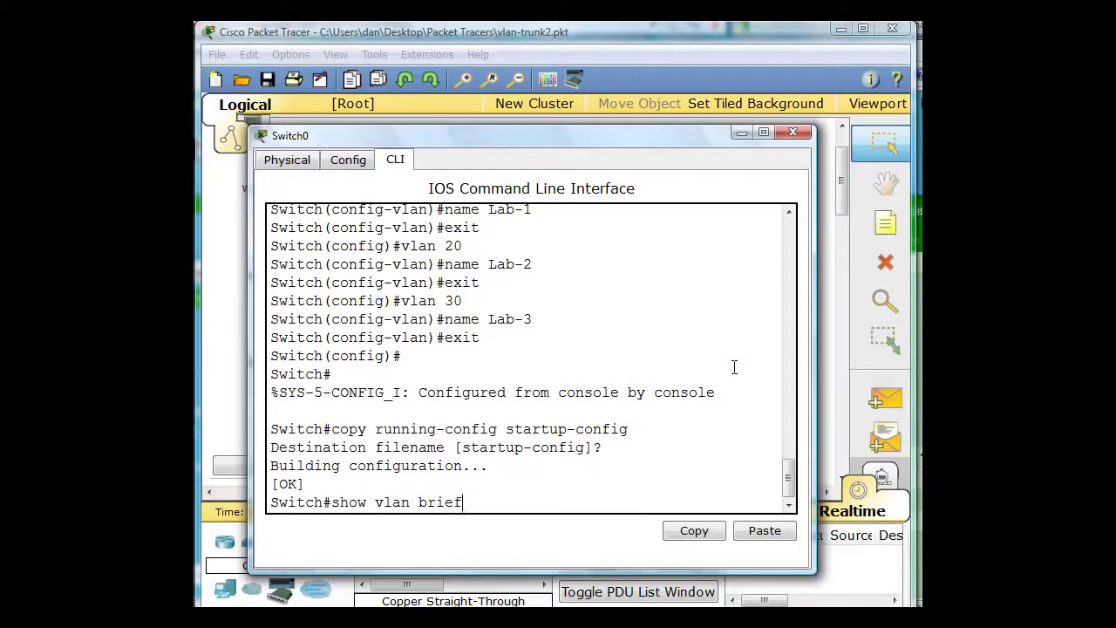
key("Return")
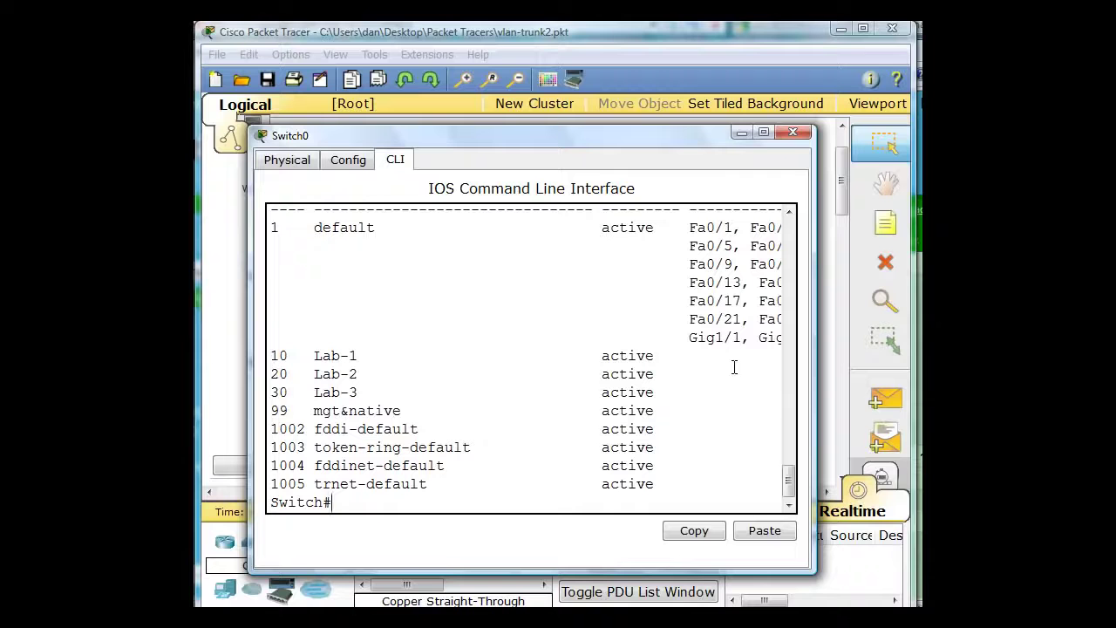
left_click_drag(816, 457, 910, 446)
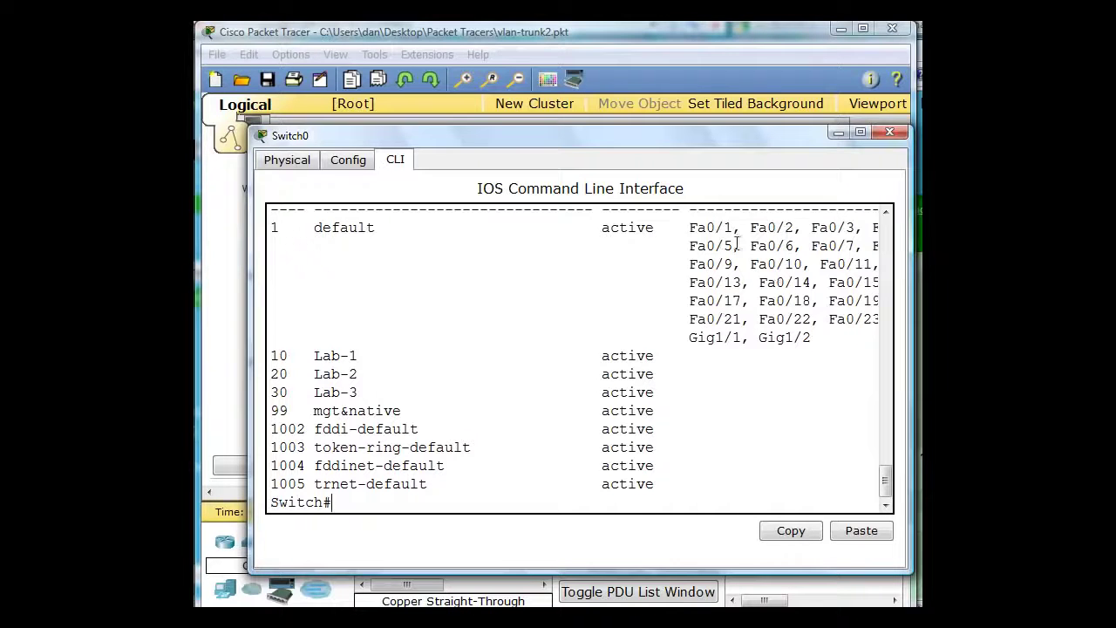
left_click_drag(816, 336, 698, 225)
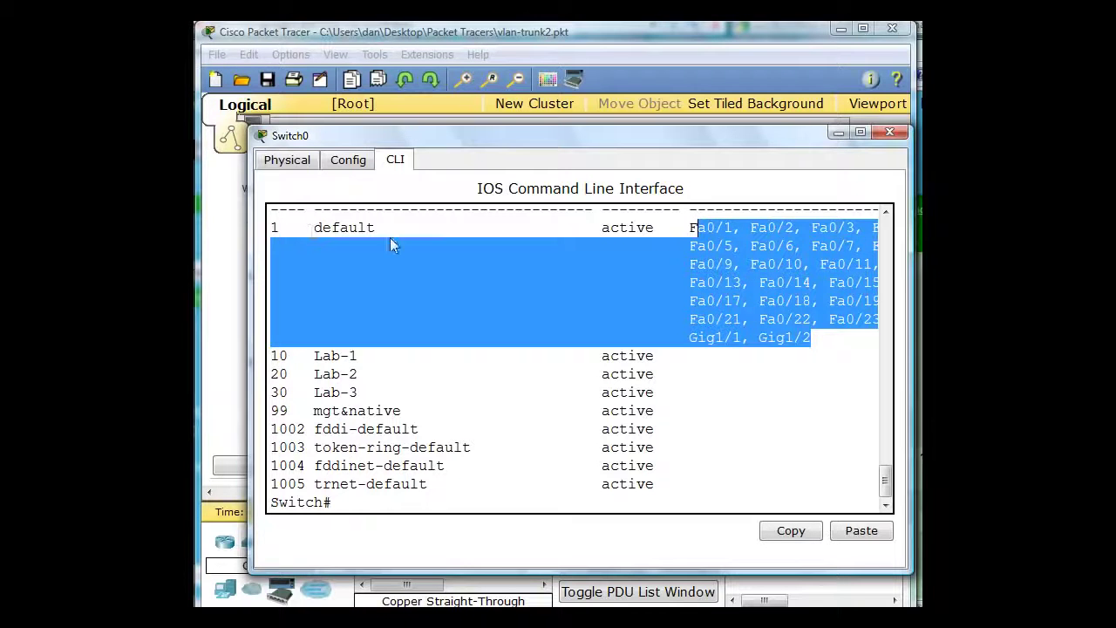
left_click(711, 282)
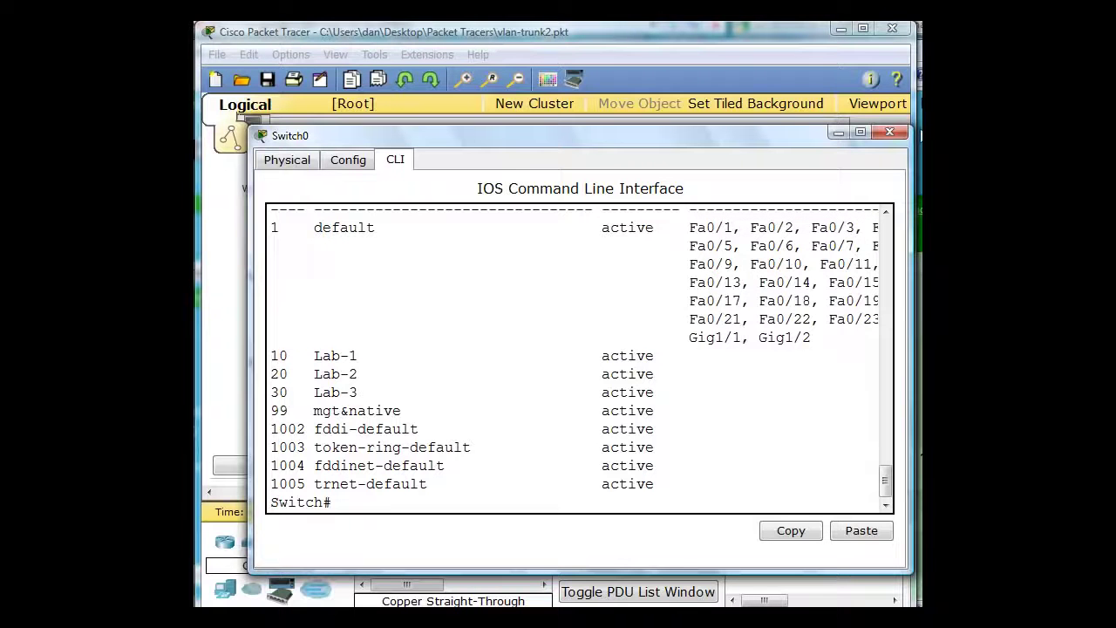
left_click(890, 132)
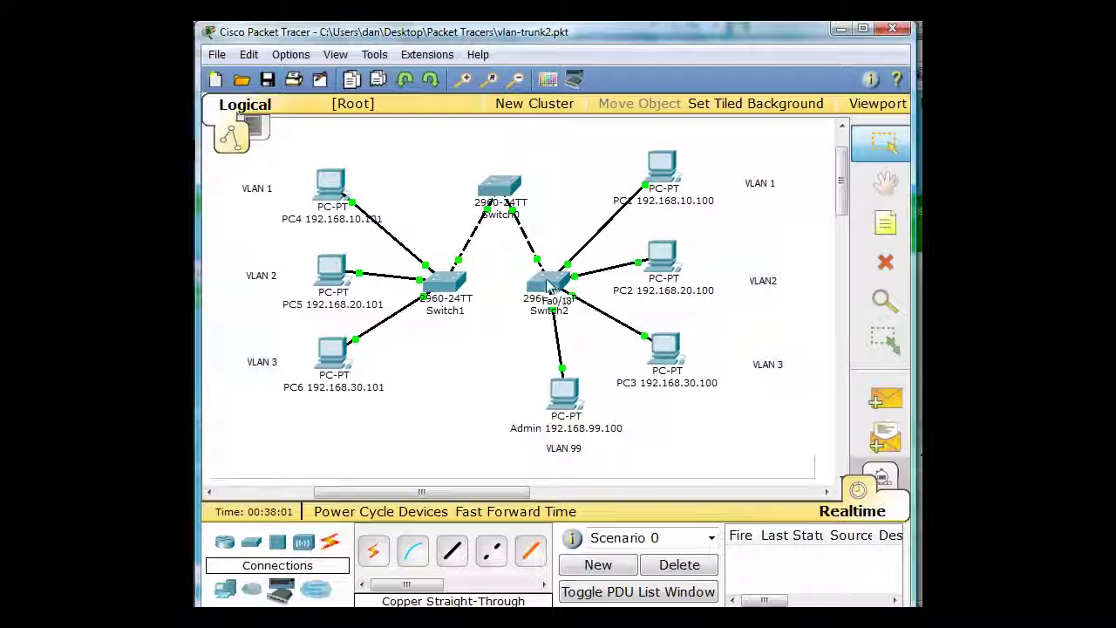
Open Switch2's command line and start a console session
left_click(548, 288)
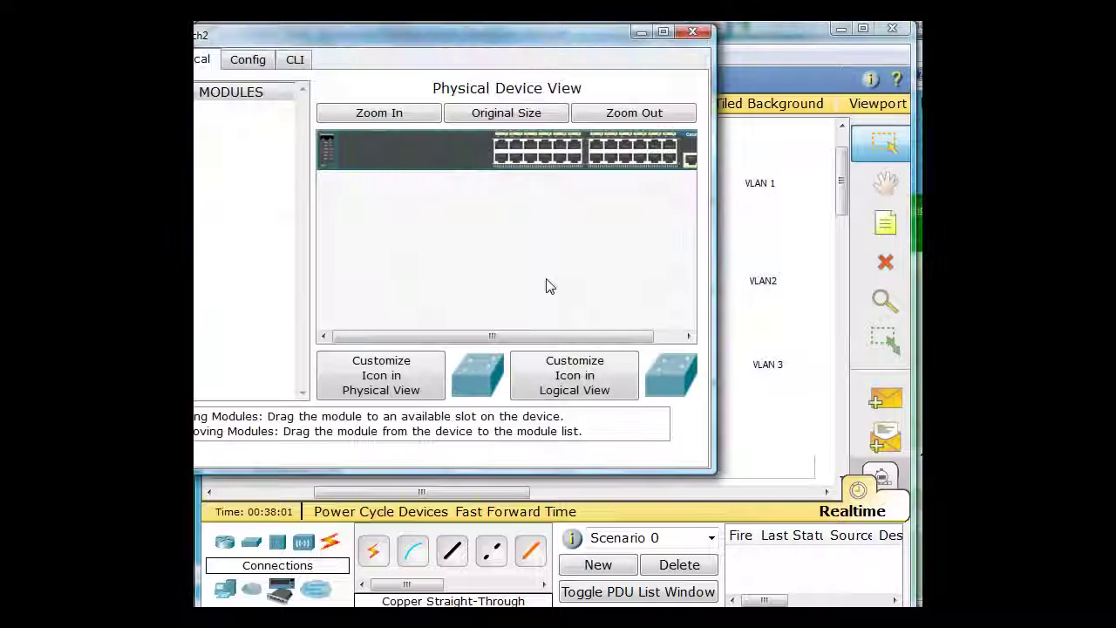
left_click(296, 60)
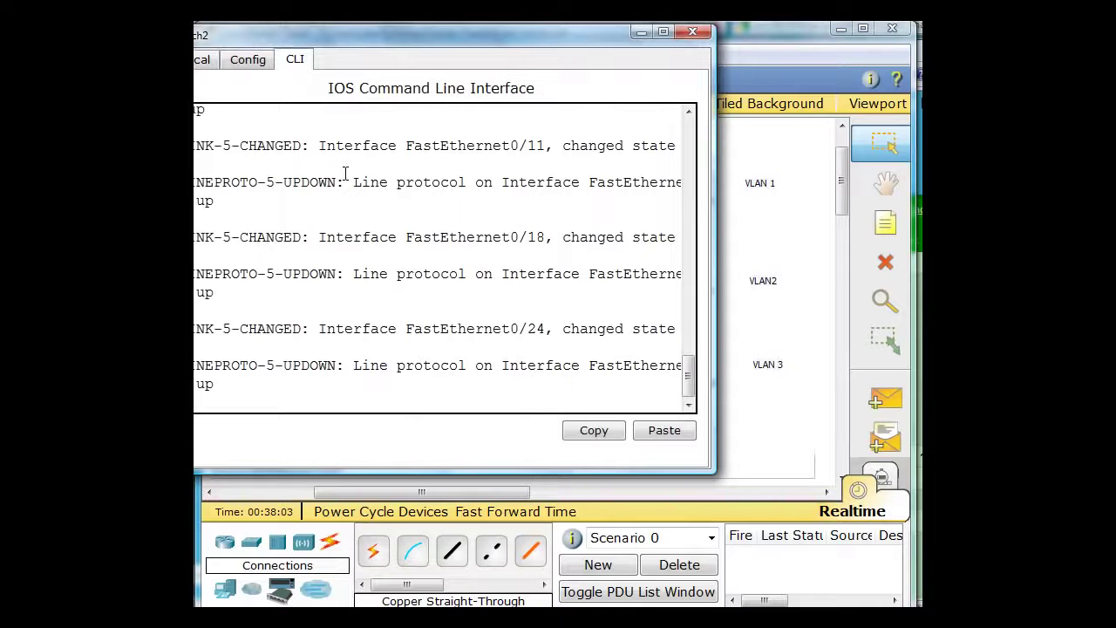
key("Return")
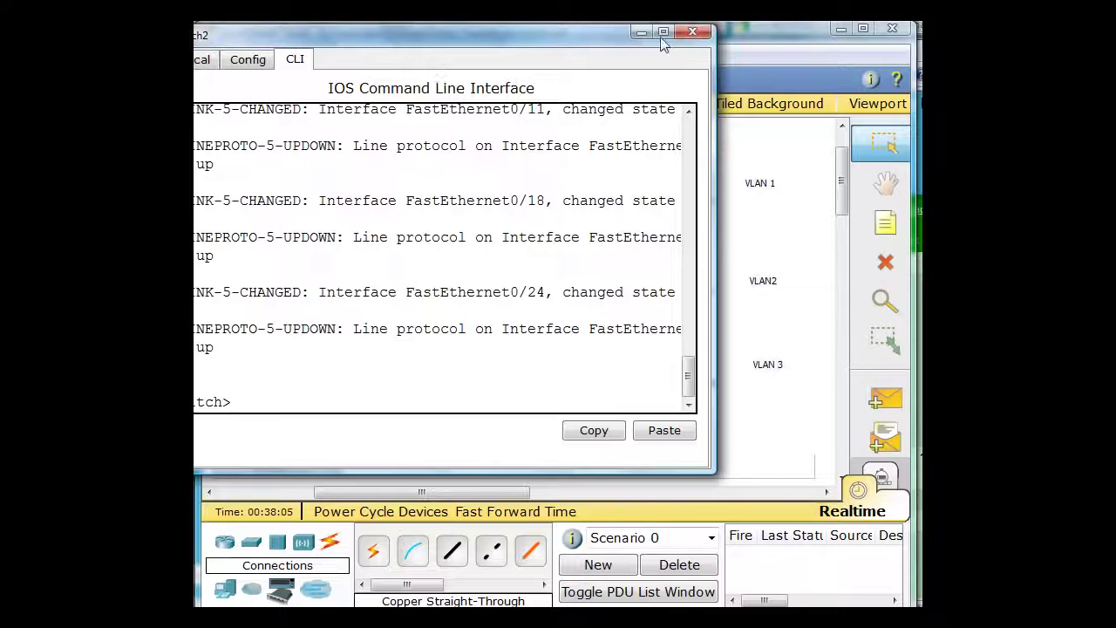